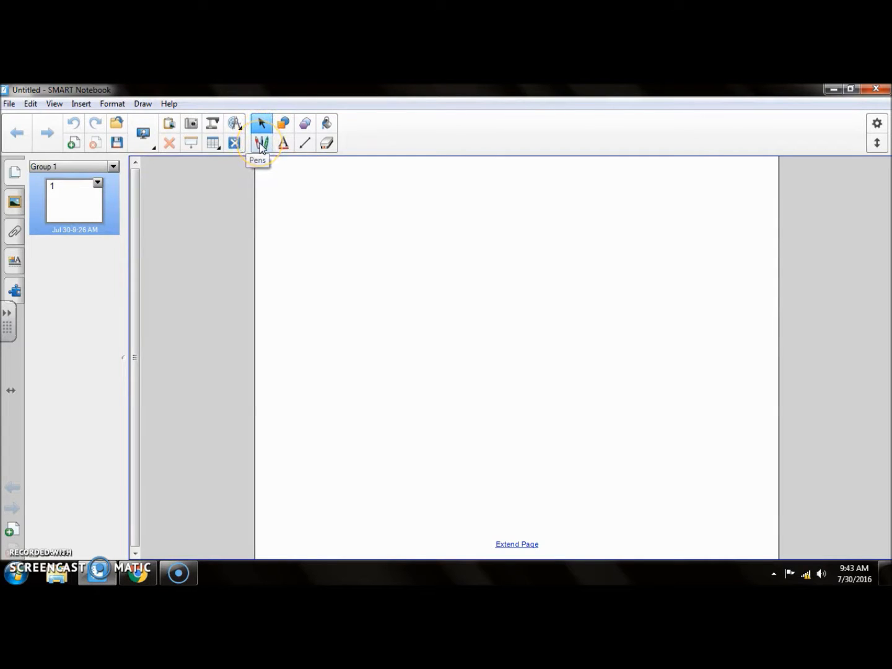
Draw two freehand red shapes with the Pen, one on the upper left and one in the middle of the page.
{"action": "left_click", "coordinate": [260, 144]}
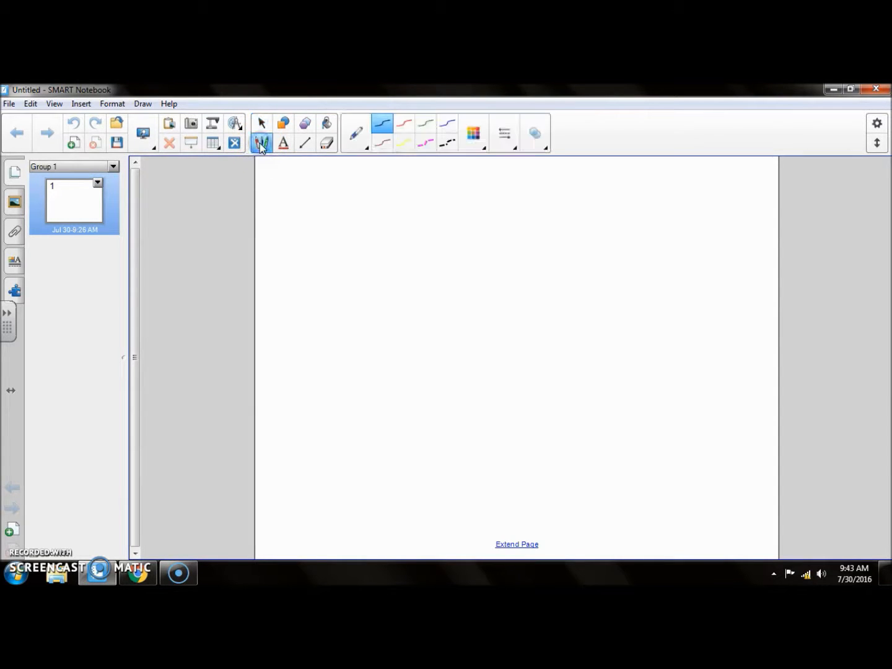
{"action": "left_click", "coordinate": [365, 146]}
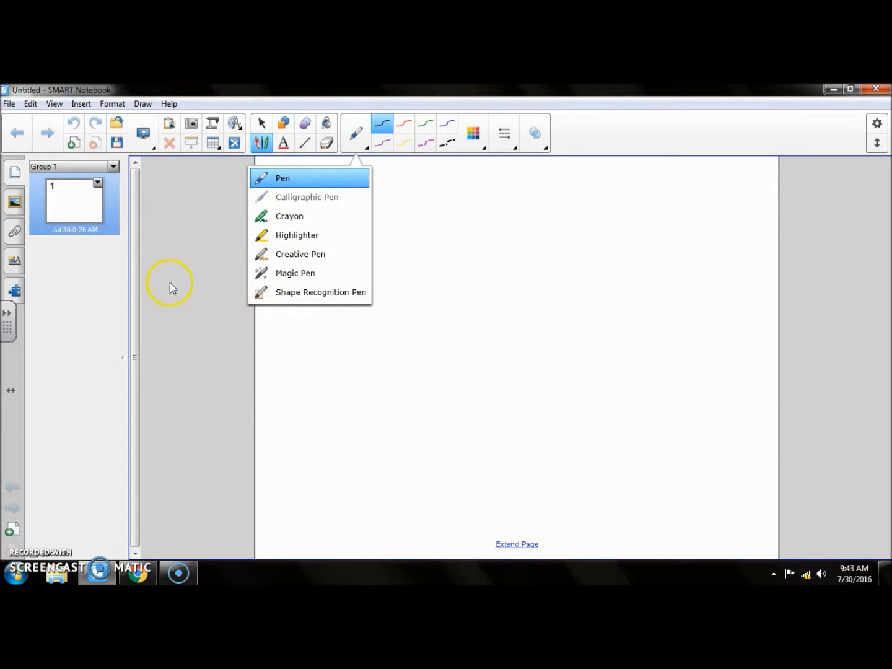
{"action": "left_click", "coordinate": [265, 146]}
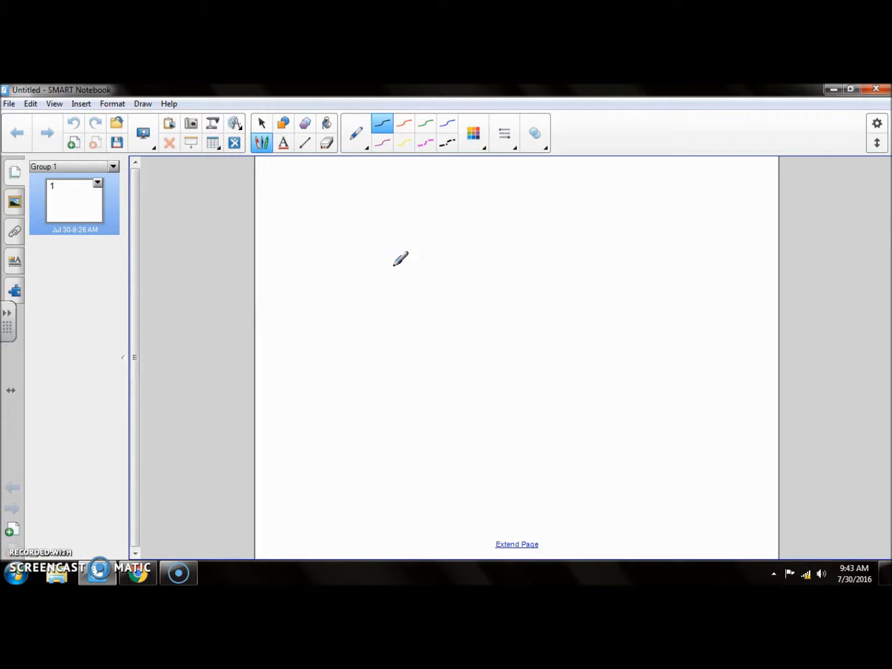
{"action": "left_click", "coordinate": [384, 142]}
{"action": "left_click", "coordinate": [404, 124]}
{"action": "mouse_move", "coordinate": [333, 207]}
{"action": "left_mouse_down"}
{"action": "mouse_move", "coordinate": [424, 236]}
{"action": "mouse_move", "coordinate": [323, 271]}
{"action": "mouse_move", "coordinate": [329, 285]}
{"action": "left_mouse_up"}
{"action": "mouse_move", "coordinate": [522, 250]}
{"action": "left_mouse_down"}
{"action": "mouse_move", "coordinate": [464, 313]}
{"action": "mouse_move", "coordinate": [531, 255]}
{"action": "left_mouse_up"}
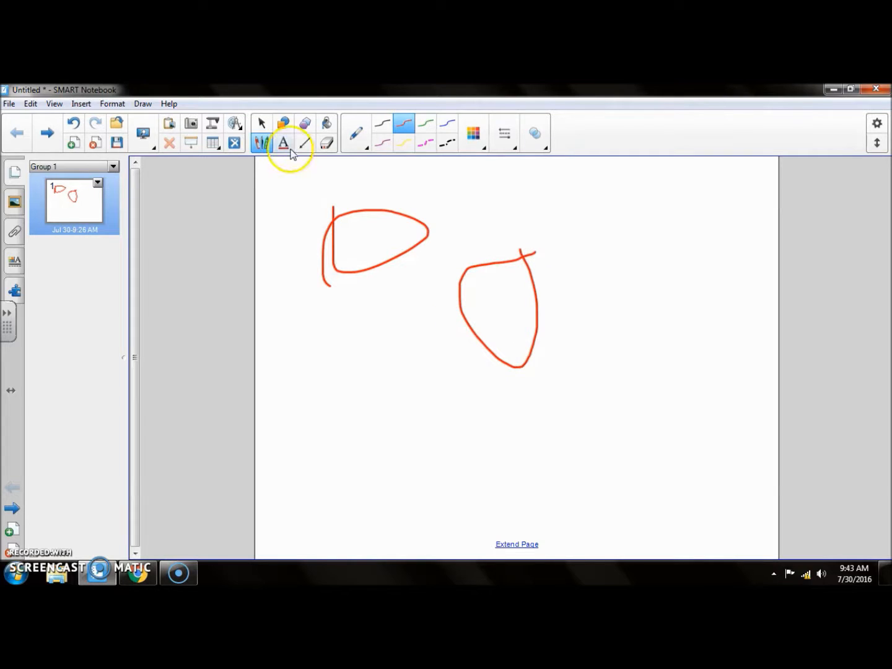
Draw three circles on the page: one at the lower left, one at the right and one at the lower middle.
{"action": "left_click", "coordinate": [282, 122]}
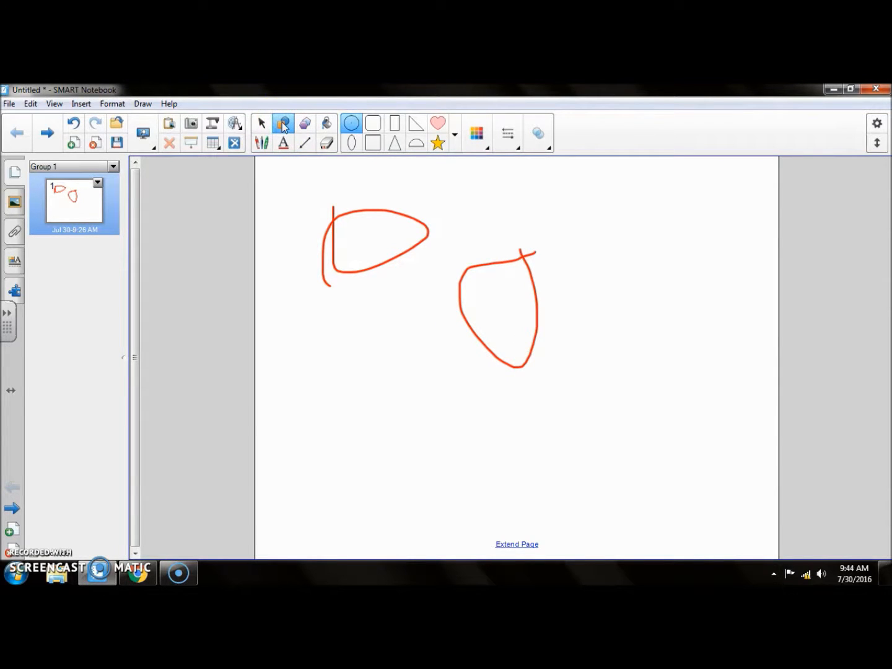
{"action": "left_click", "coordinate": [352, 143]}
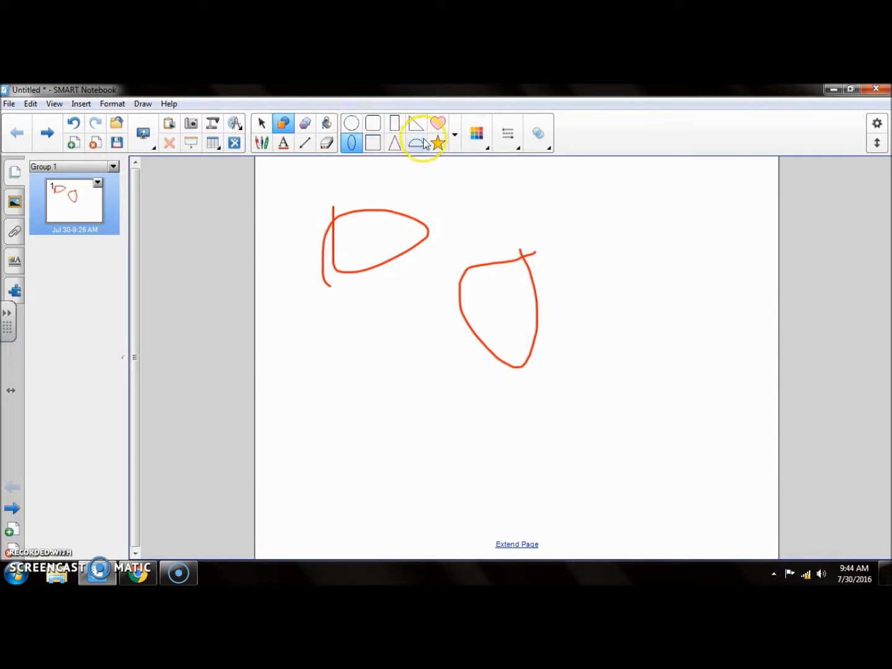
{"action": "left_click", "coordinate": [455, 135]}
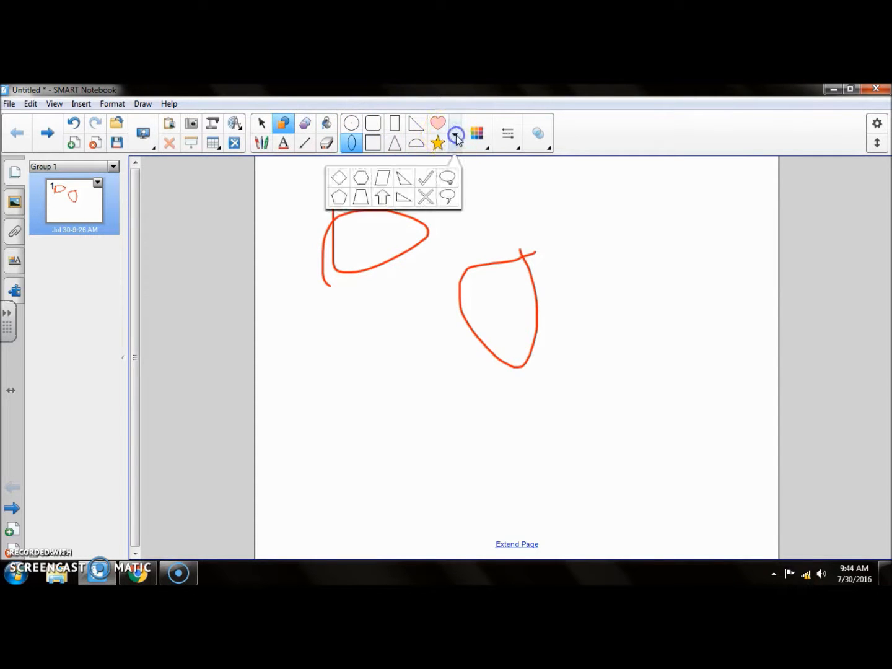
{"action": "left_click", "coordinate": [351, 122]}
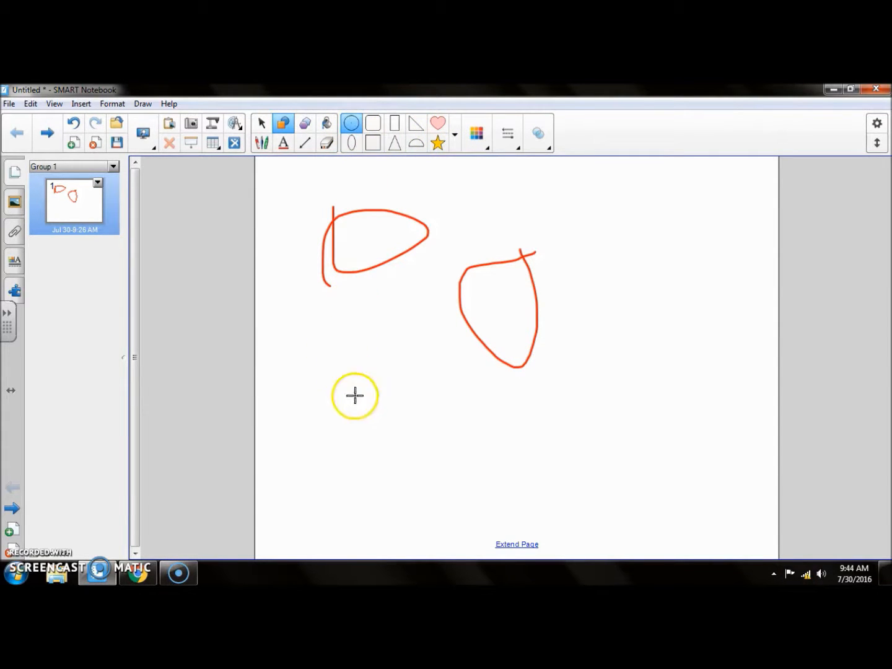
{"action": "mouse_move", "coordinate": [359, 404]}
{"action": "left_mouse_down"}
{"action": "mouse_move", "coordinate": [403, 436]}
{"action": "mouse_move", "coordinate": [400, 444]}
{"action": "left_mouse_up"}
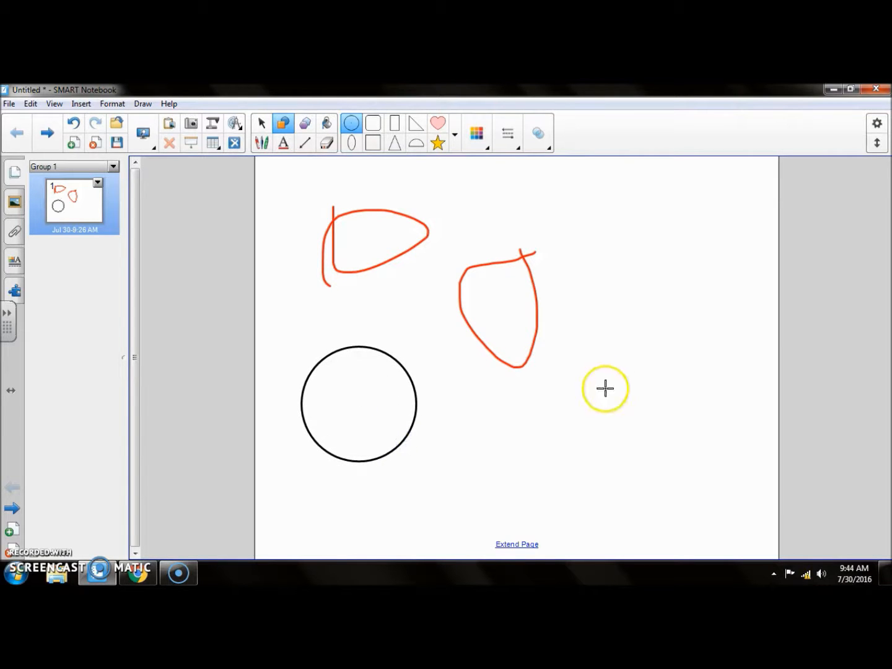
{"action": "left_click_drag", "start_coordinate": [617, 301], "coordinate": [653, 342]}
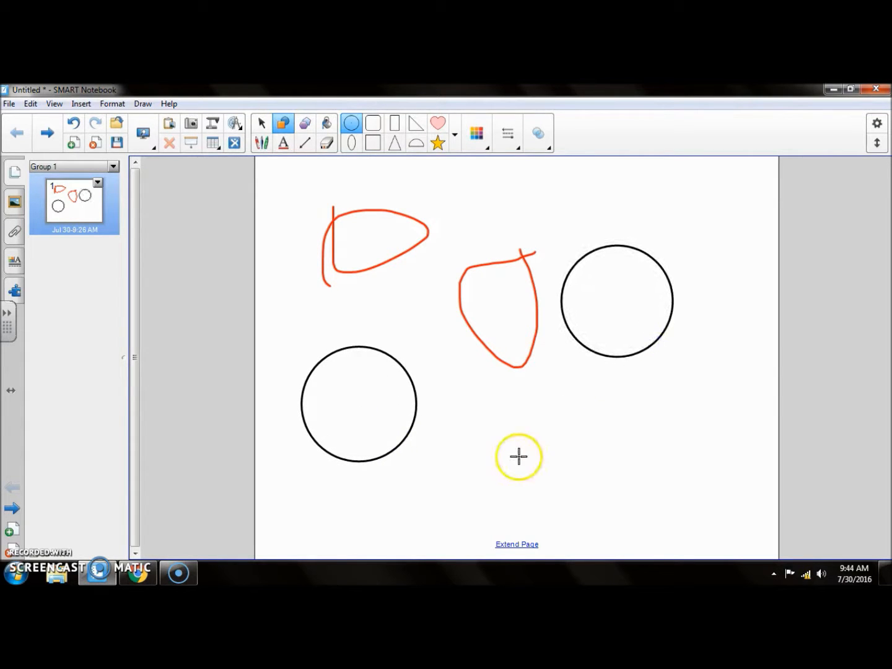
{"action": "left_click_drag", "start_coordinate": [512, 434], "coordinate": [547, 473]}
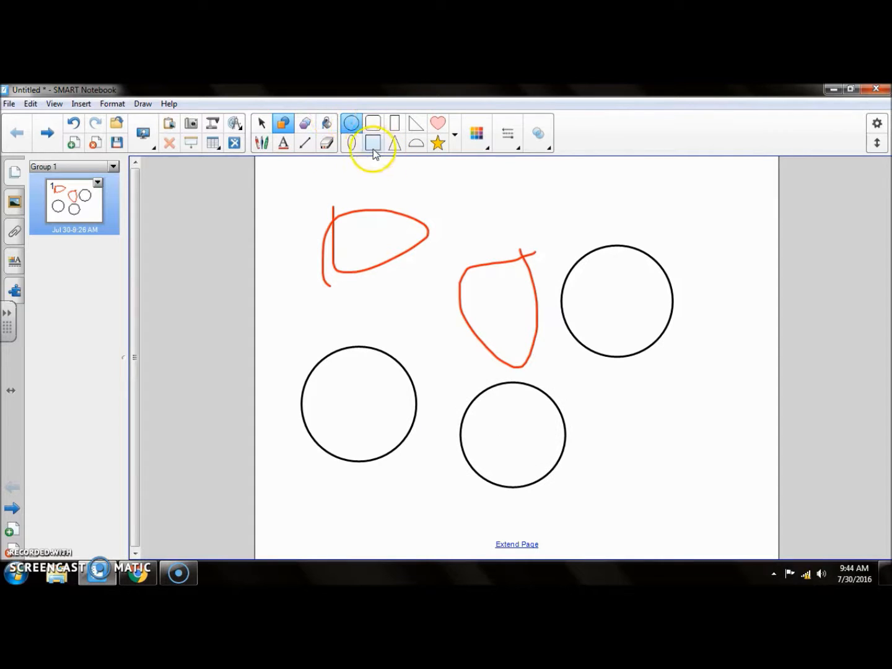
Slightly enlarge the circle on the right of the page and try rotating it.
{"action": "left_click", "coordinate": [259, 125]}
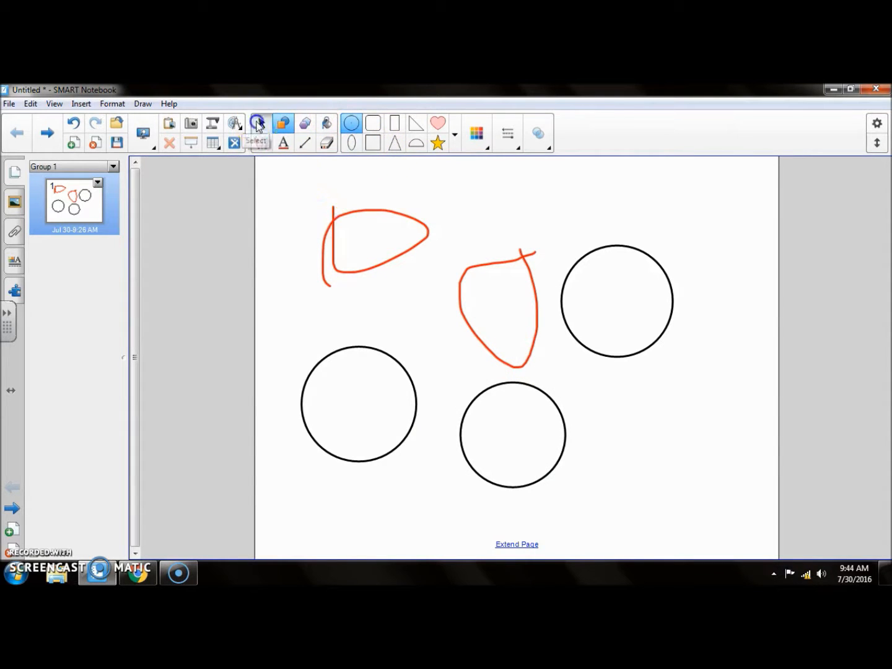
{"action": "left_click", "coordinate": [639, 252]}
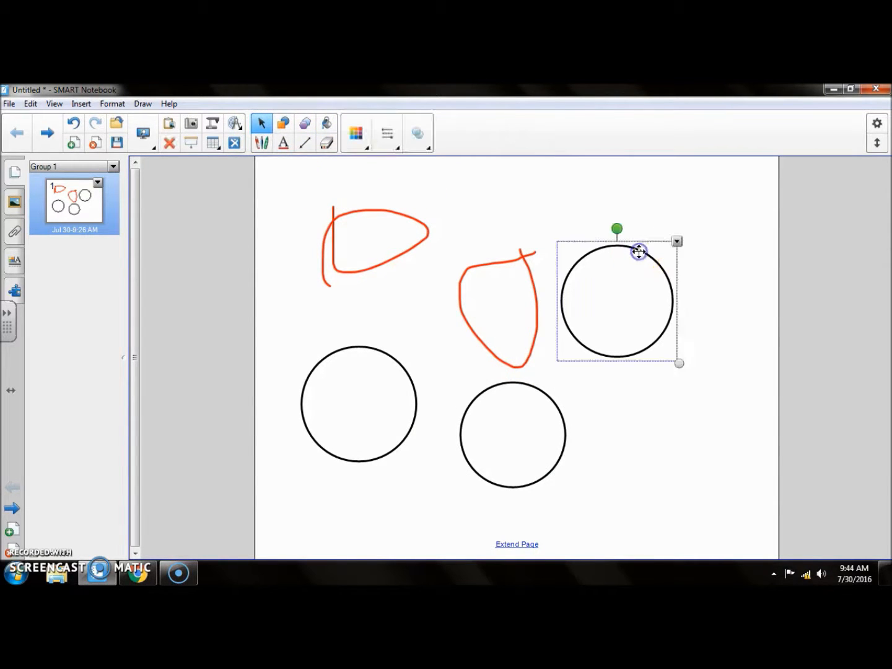
{"action": "mouse_move", "coordinate": [679, 364]}
{"action": "left_mouse_down"}
{"action": "mouse_move", "coordinate": [721, 392]}
{"action": "mouse_move", "coordinate": [682, 365]}
{"action": "left_mouse_up"}
{"action": "left_click_drag", "start_coordinate": [618, 231], "coordinate": [622, 204]}
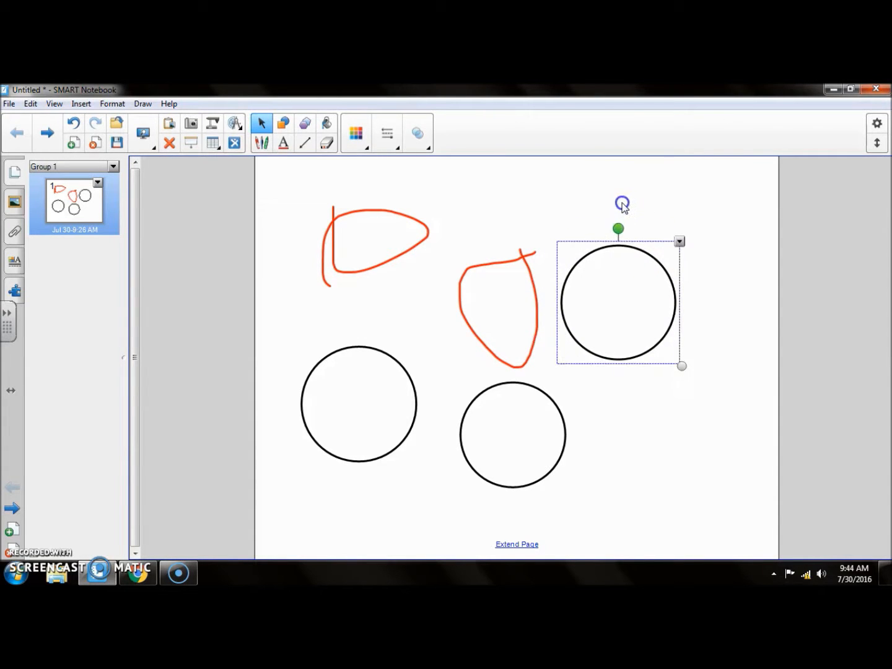
Clone the right-hand circle, and clone the resulting copy once more.
{"action": "left_click", "coordinate": [679, 241]}
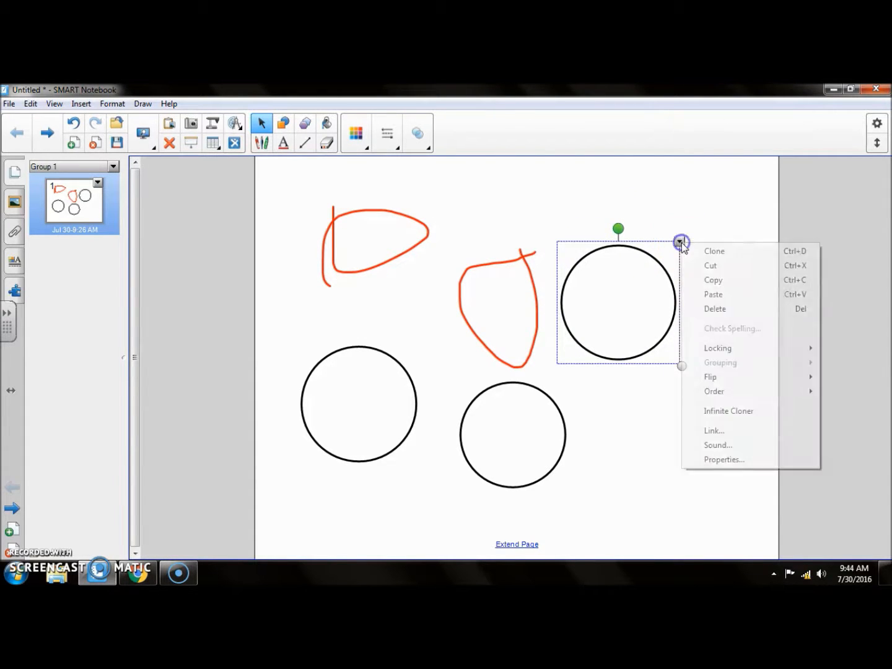
{"action": "left_click", "coordinate": [712, 252]}
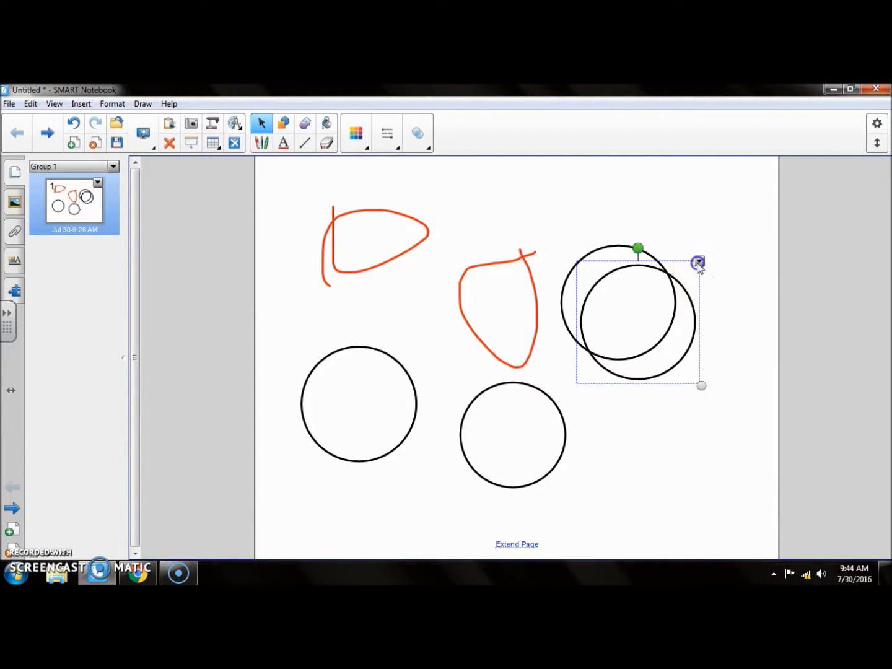
{"action": "left_click", "coordinate": [697, 261]}
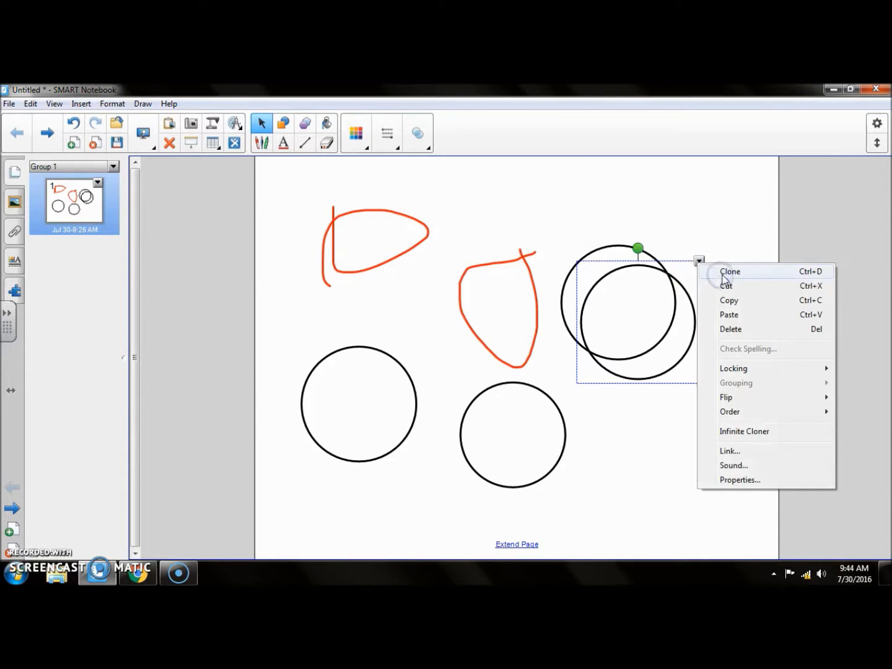
{"action": "left_click", "coordinate": [726, 273]}
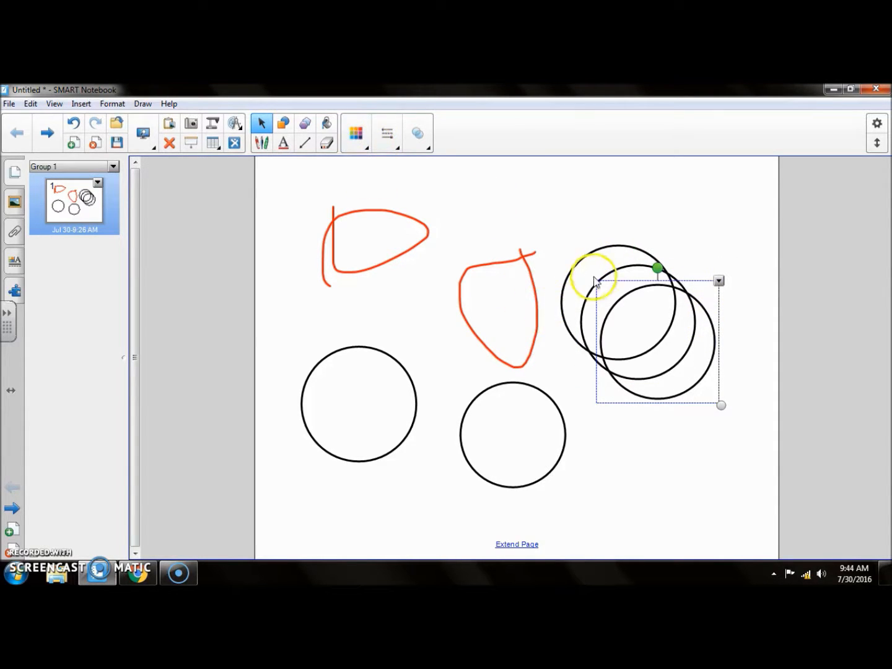
Delete the original right-hand circle and its first clone, and clear all remaining drawings from the page.
{"action": "left_click", "coordinate": [608, 248]}
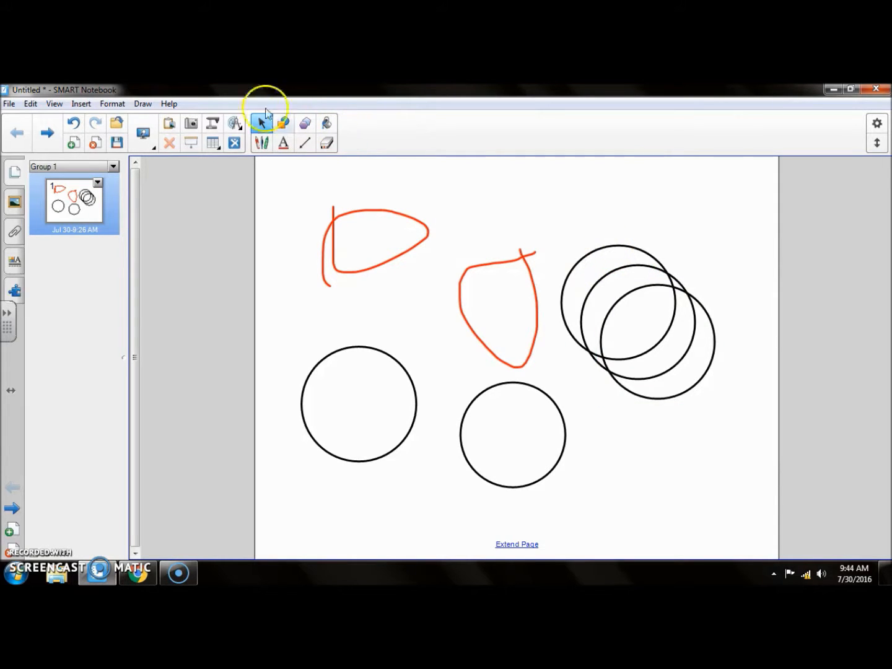
{"action": "left_click", "coordinate": [609, 245]}
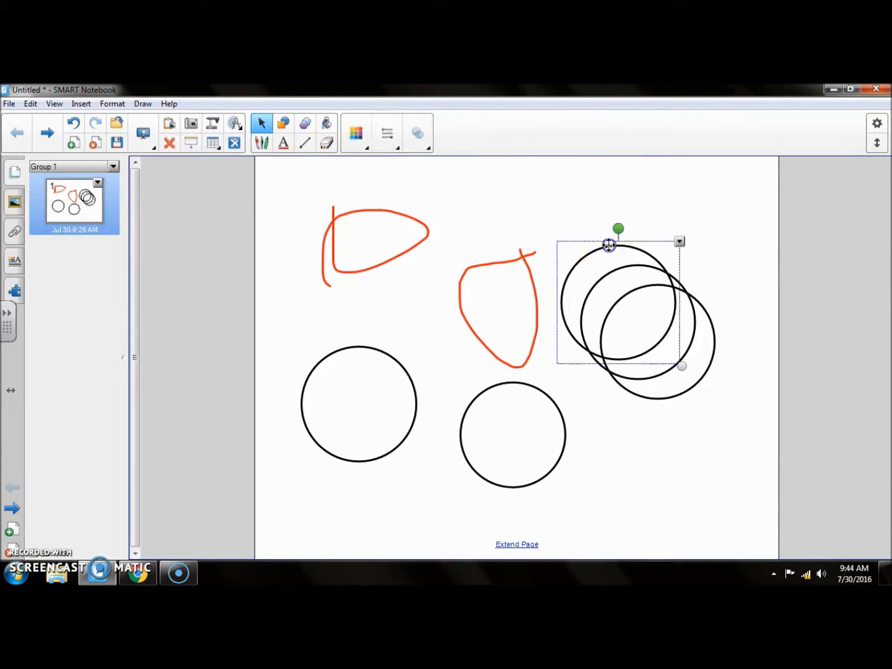
{"action": "key", "text": "Delete"}
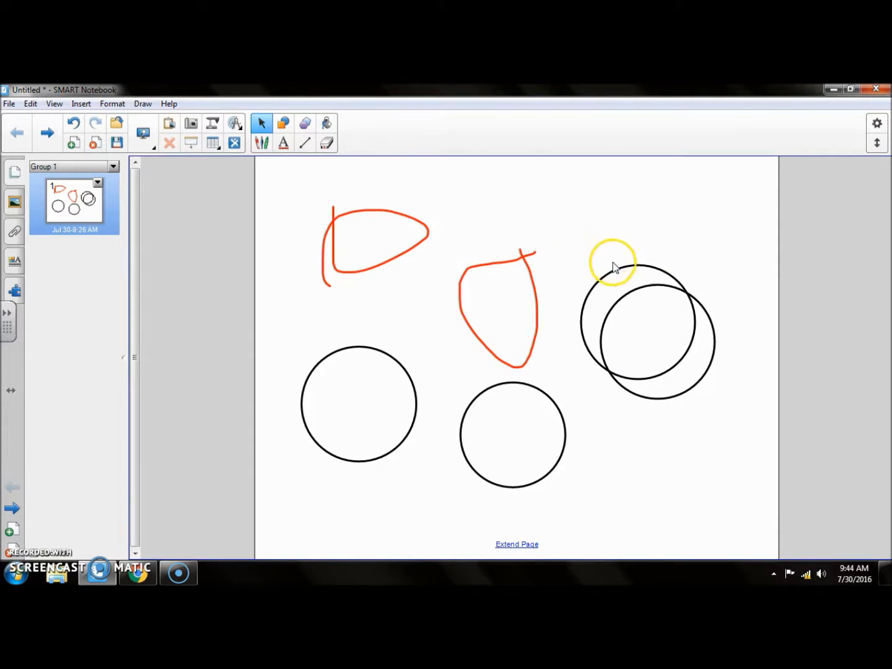
{"action": "left_click", "coordinate": [615, 270]}
{"action": "key", "text": "Delete"}
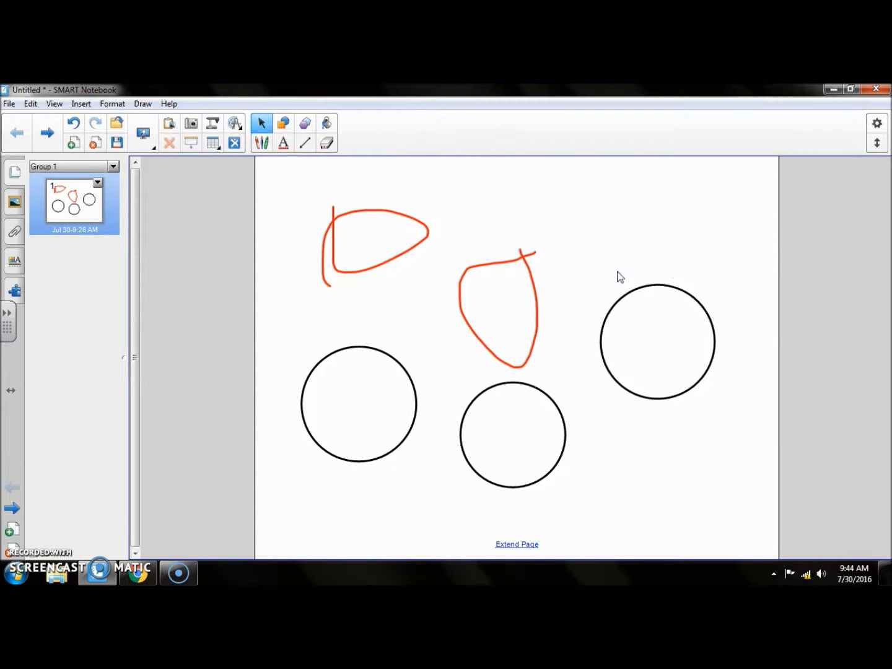
{"action": "left_click_drag", "start_coordinate": [272, 187], "coordinate": [765, 517]}
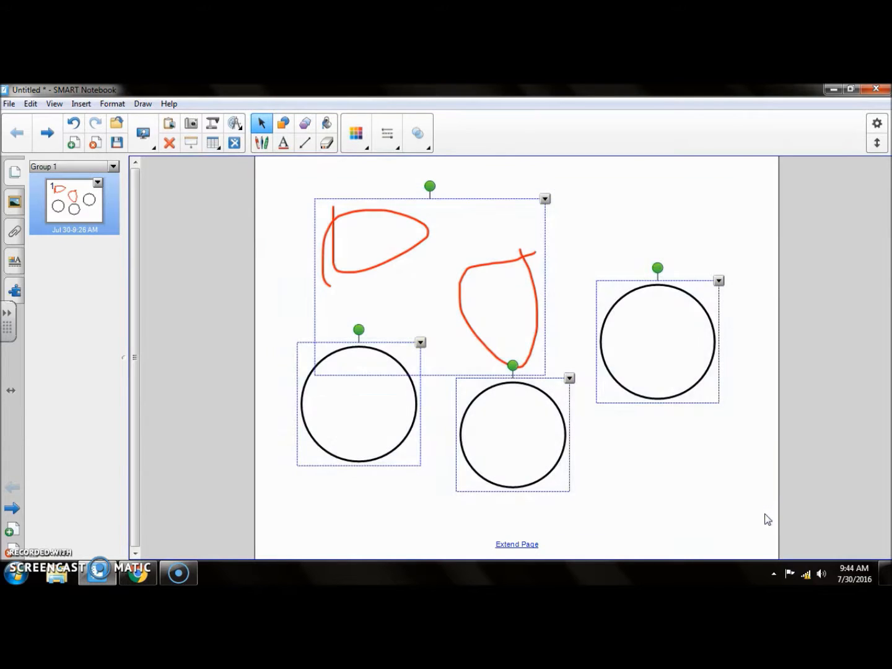
{"action": "key", "text": "Delete"}
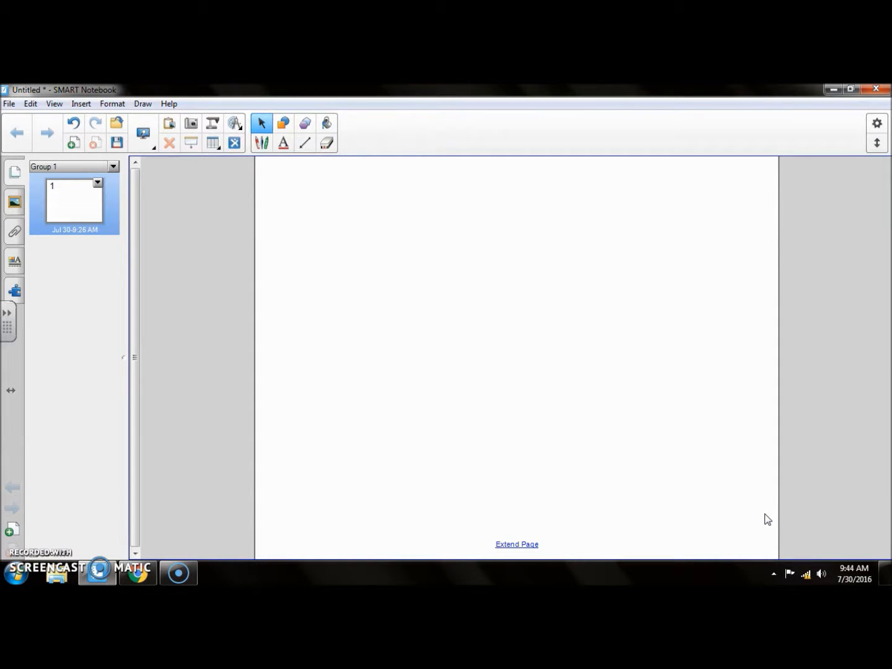
Add the text "This is a SMART Tutorial." near the top of the page.
{"action": "left_click", "coordinate": [283, 143]}
{"action": "left_click", "coordinate": [325, 234]}
{"action": "type", "text": "This is a SMART Tutorial."}
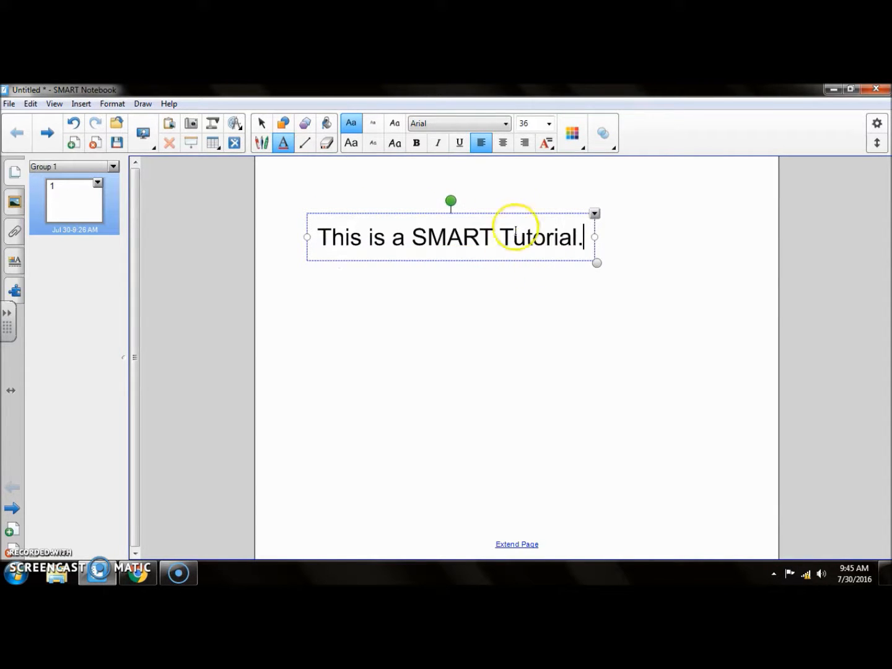
Enlarge the text object to font size 36.5 and tilt it slightly counterclockwise.
{"action": "mouse_move", "coordinate": [594, 264]}
{"action": "left_mouse_down"}
{"action": "mouse_move", "coordinate": [652, 302]}
{"action": "mouse_move", "coordinate": [595, 260]}
{"action": "mouse_move", "coordinate": [604, 261]}
{"action": "left_mouse_up"}
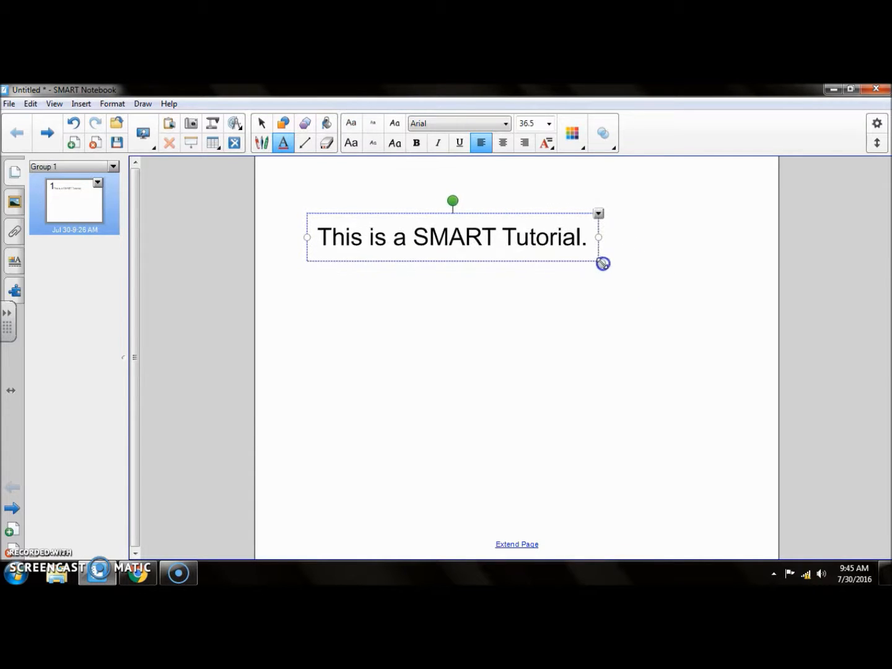
{"action": "double_click", "coordinate": [547, 242]}
{"action": "left_click_drag", "start_coordinate": [453, 201], "coordinate": [450, 143]}
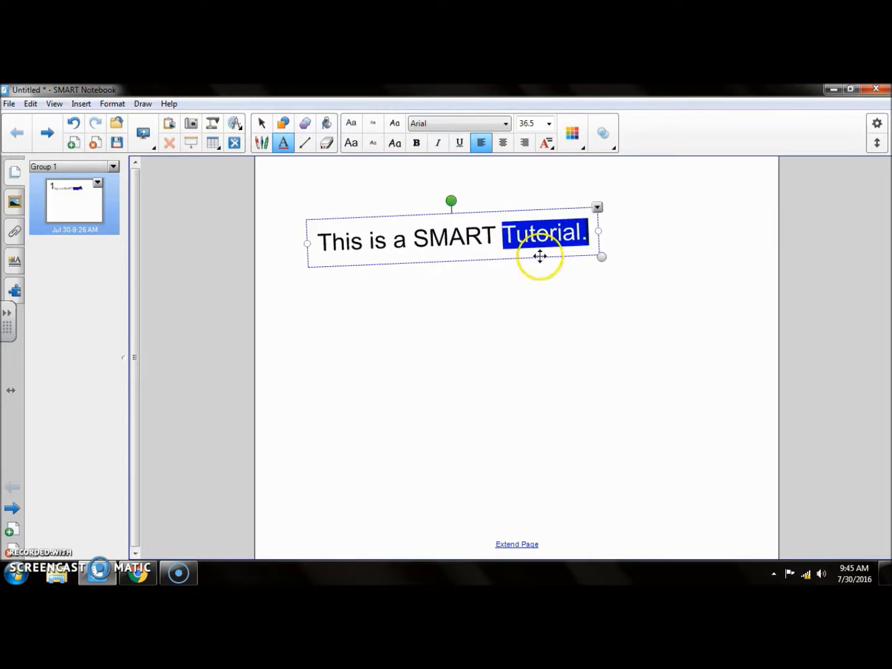
{"action": "left_click", "coordinate": [532, 236]}
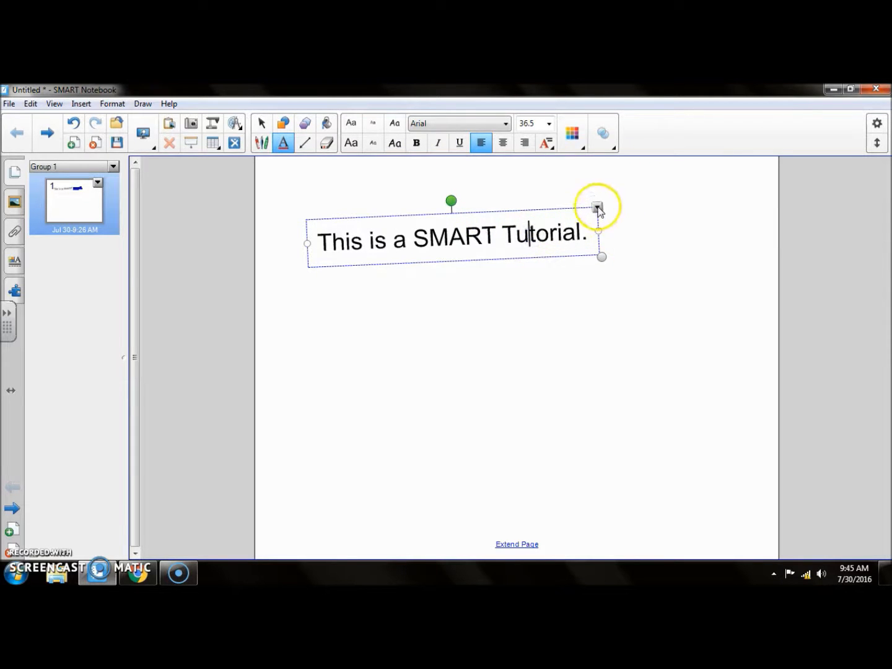
Look over the text object's available actions, and delete the object from the page.
{"action": "left_click", "coordinate": [597, 207]}
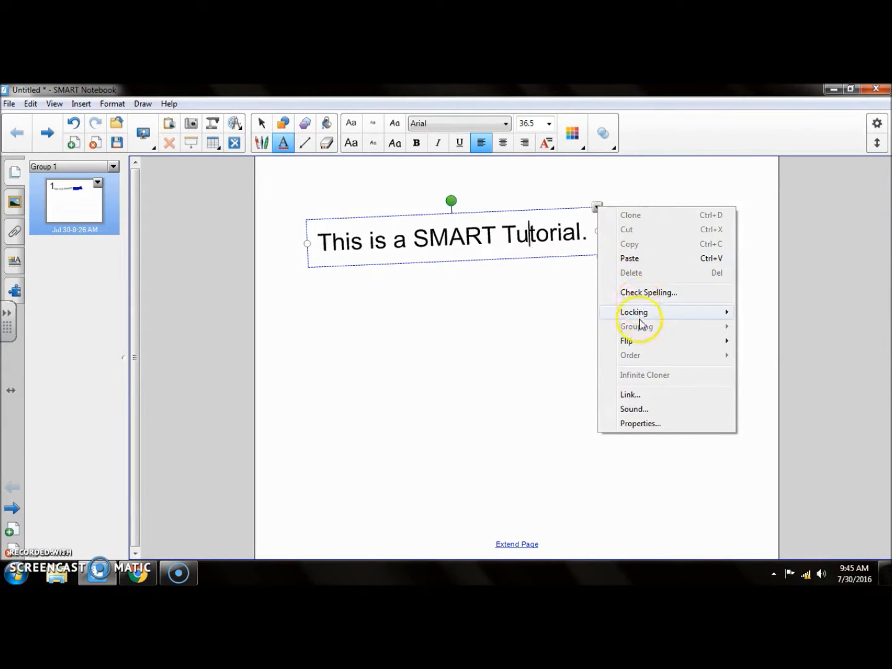
{"action": "left_click", "coordinate": [498, 339]}
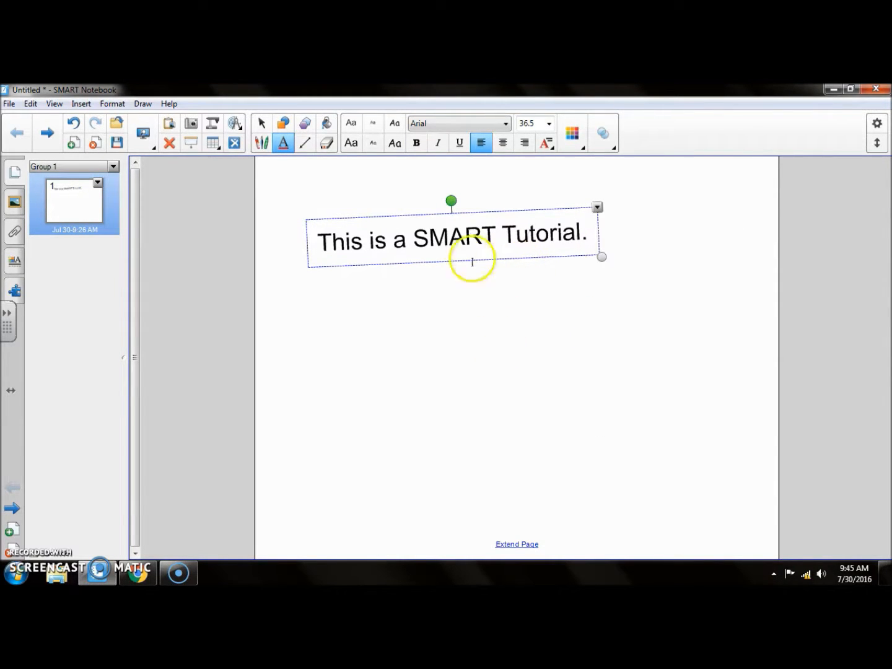
{"action": "key", "text": "Delete"}
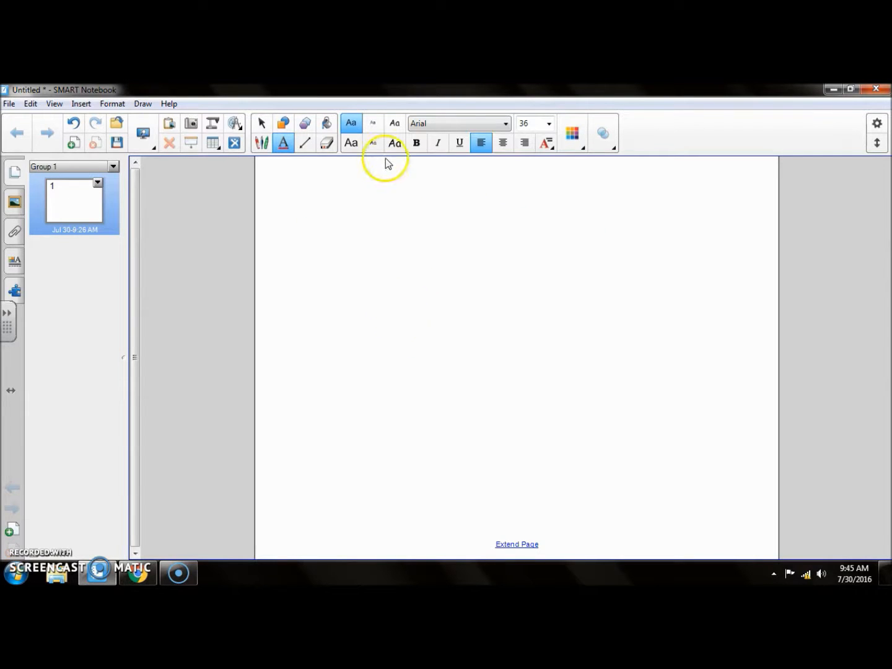
Draw a thin black horizontal line near the top of the page and a black upward arrow below it.
{"action": "left_click", "coordinate": [304, 144]}
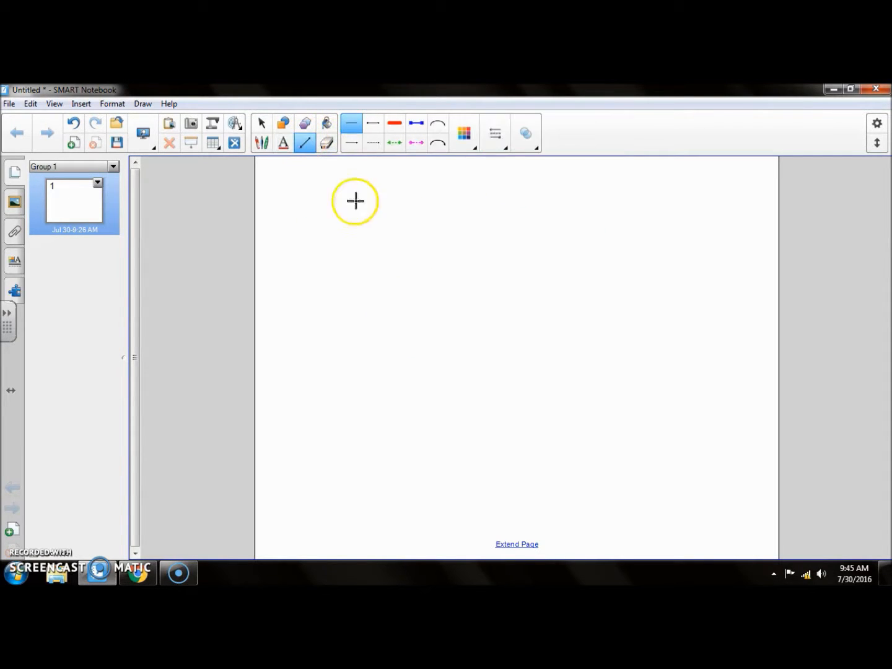
{"action": "left_click_drag", "start_coordinate": [349, 225], "coordinate": [525, 225]}
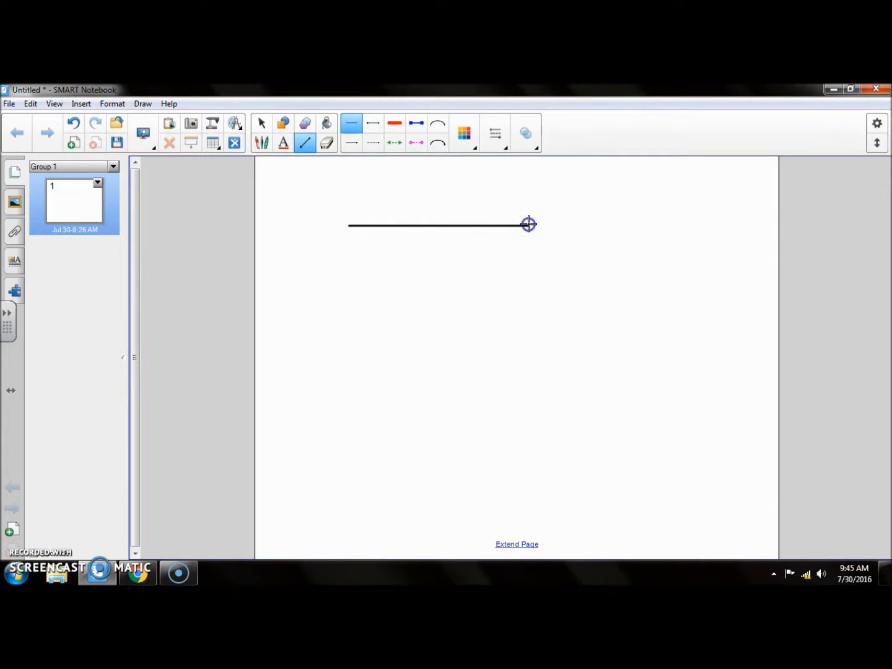
{"action": "left_click", "coordinate": [351, 143]}
{"action": "left_click_drag", "start_coordinate": [391, 344], "coordinate": [391, 279]}
{"action": "left_click", "coordinate": [482, 320]}
Draw a thick red diagonal line on the right of the page and a black arc in the middle.
{"action": "left_click", "coordinate": [394, 124]}
{"action": "left_click_drag", "start_coordinate": [579, 312], "coordinate": [652, 378]}
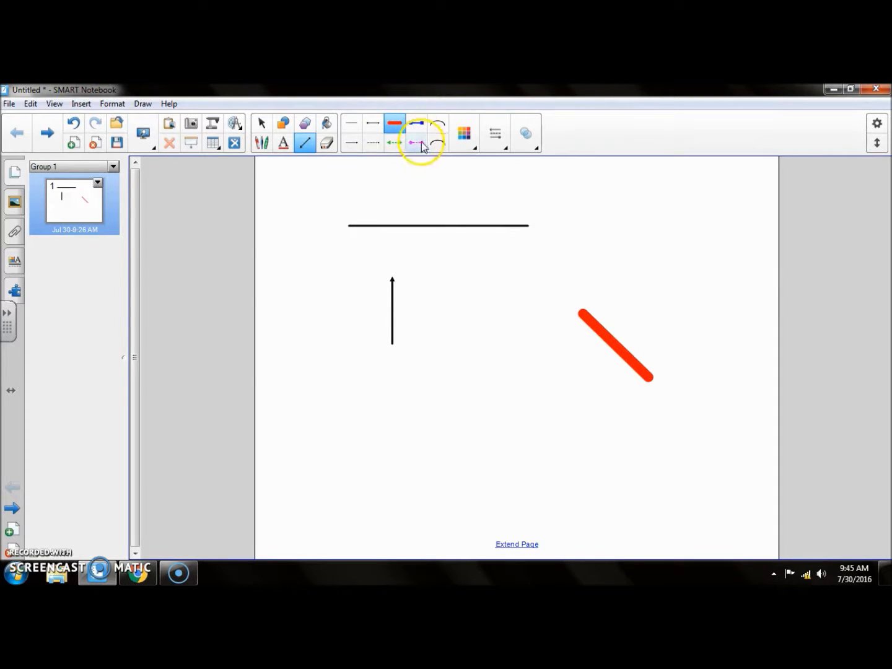
{"action": "left_click", "coordinate": [438, 124]}
{"action": "left_click_drag", "start_coordinate": [430, 391], "coordinate": [572, 287]}
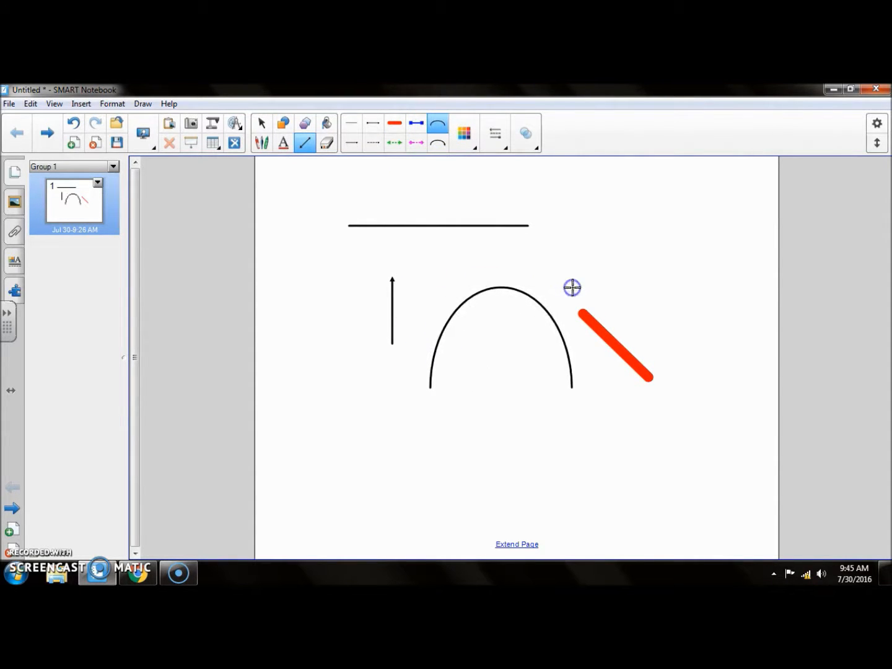
Look over the line color and transparency options, and set the fill color to light green.
{"action": "left_click", "coordinate": [473, 148]}
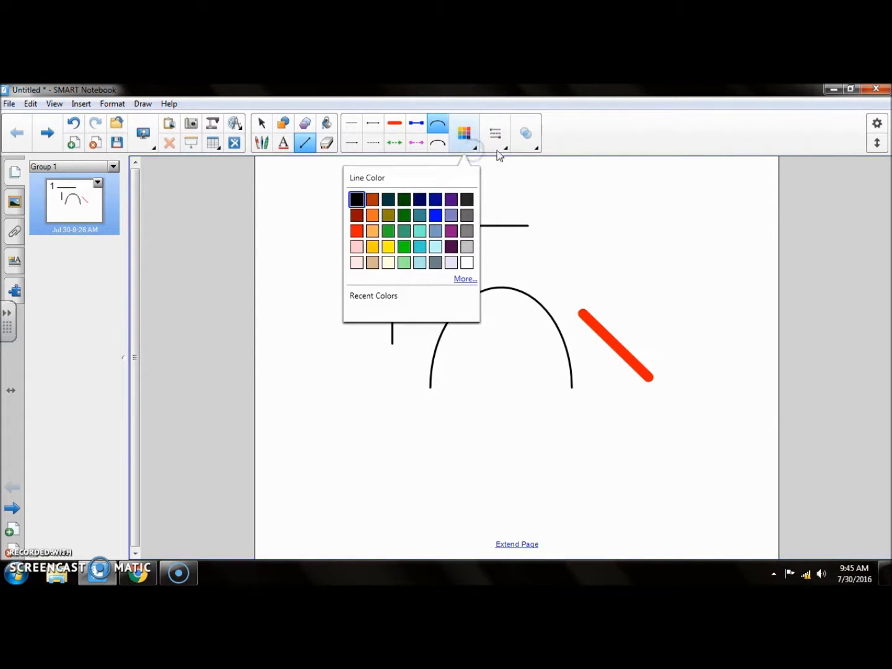
{"action": "left_click", "coordinate": [534, 146]}
{"action": "left_click", "coordinate": [533, 146]}
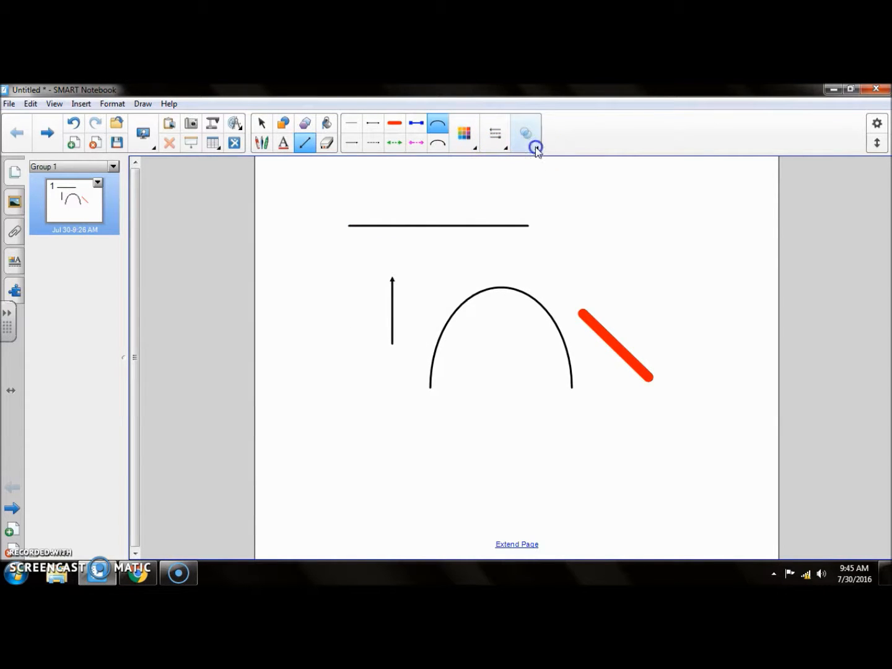
{"action": "left_click", "coordinate": [326, 122]}
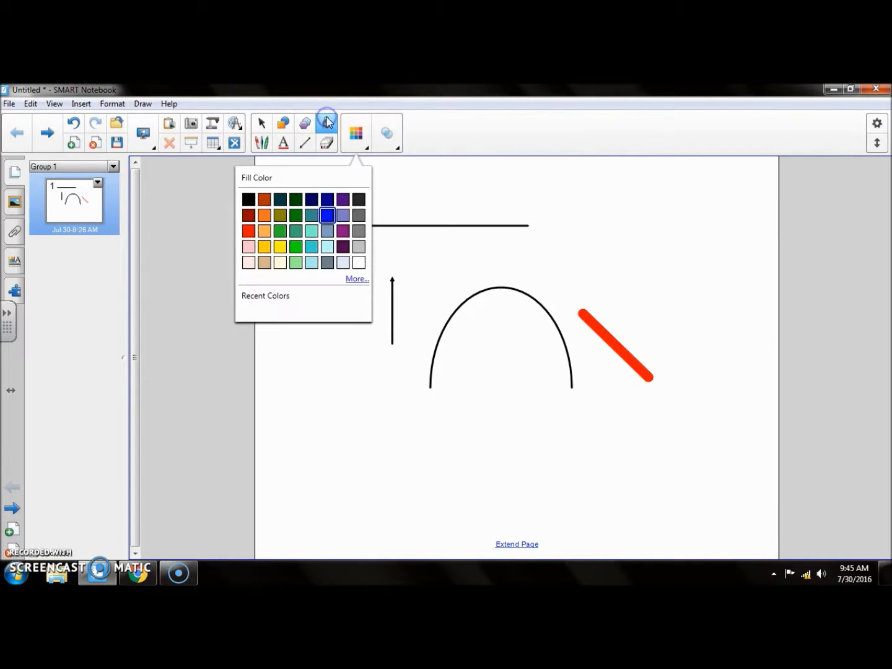
{"action": "left_click", "coordinate": [295, 262]}
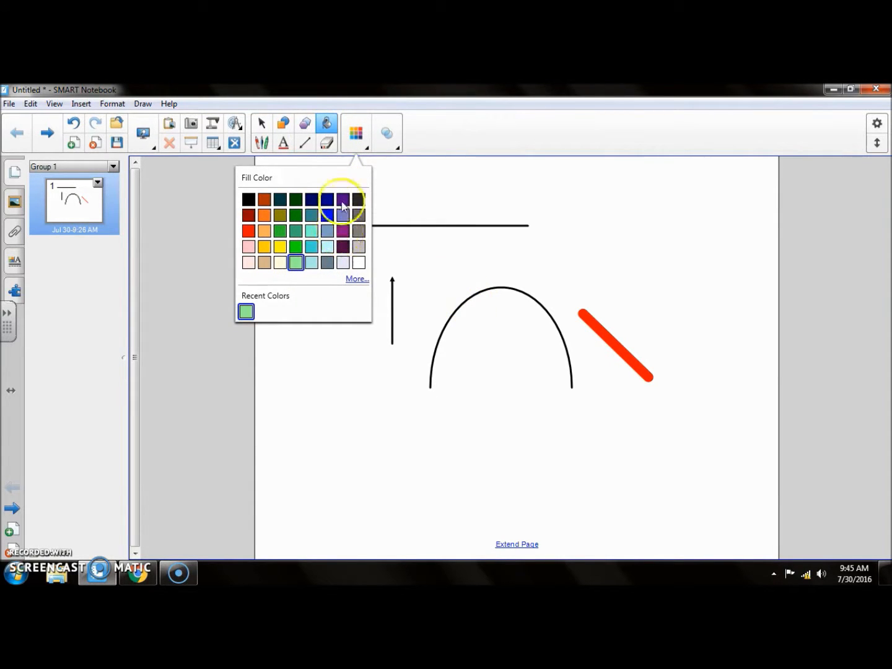
{"action": "left_click", "coordinate": [327, 124]}
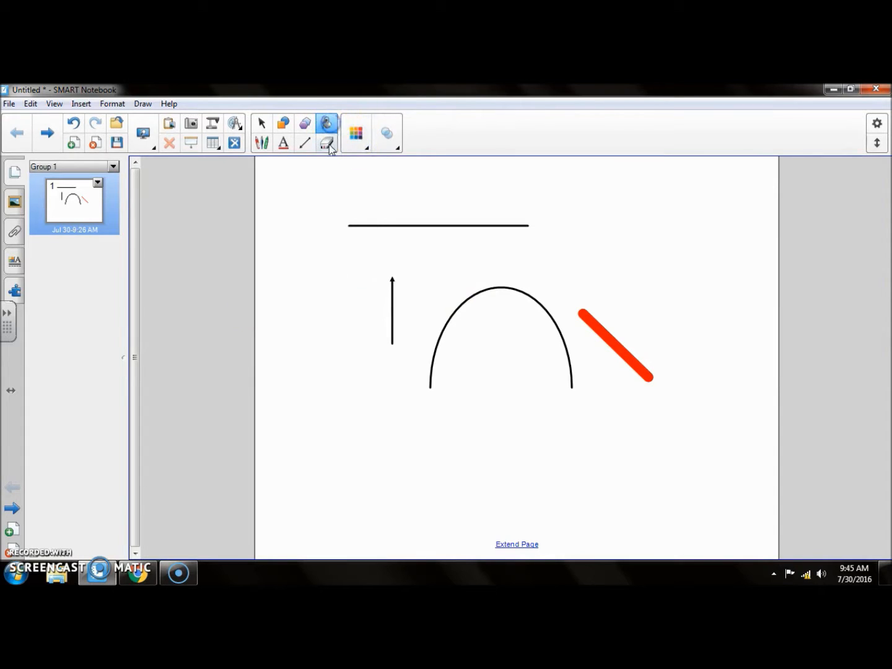
Try the small eraser on the black horizontal line, and scribble a red freehand loop beside the black arrow.
{"action": "left_click", "coordinate": [327, 145]}
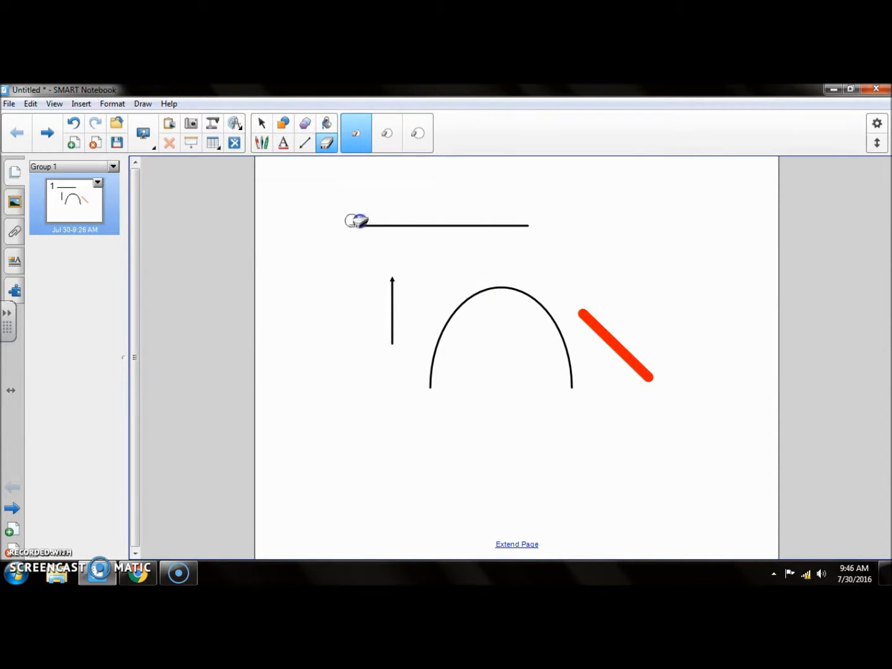
{"action": "left_click", "coordinate": [262, 143]}
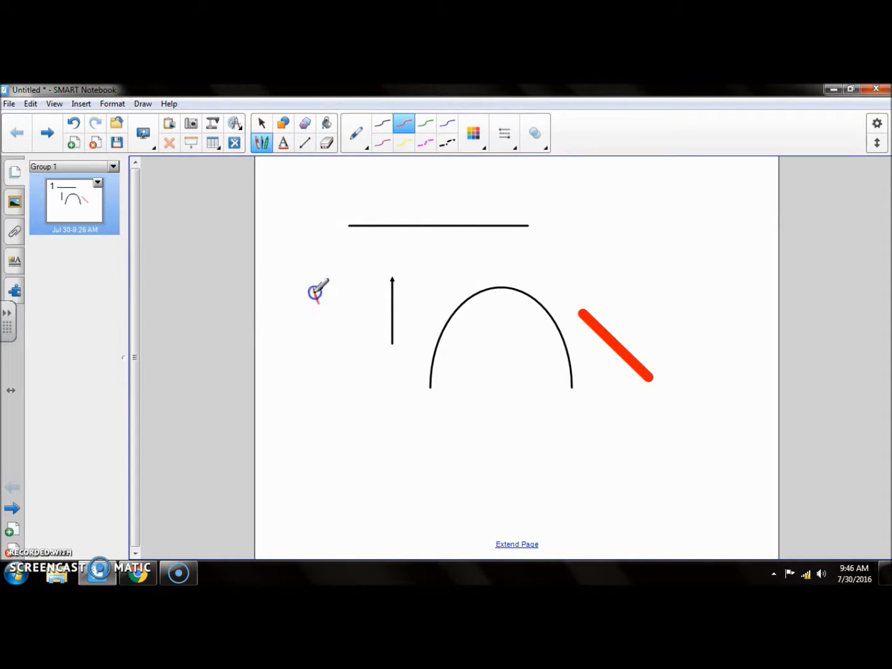
{"action": "left_click_drag", "start_coordinate": [339, 287], "coordinate": [334, 322]}
Erase the red scribble with the largest eraser, and try to erase the drawn black and red lines.
{"action": "left_click", "coordinate": [326, 143]}
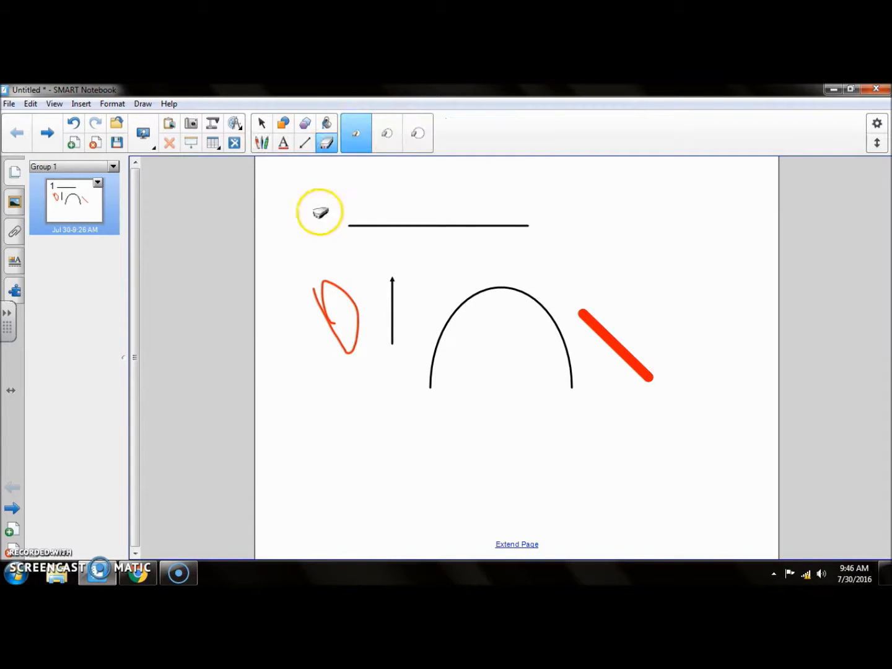
{"action": "left_click", "coordinate": [418, 132]}
{"action": "left_click_drag", "start_coordinate": [312, 272], "coordinate": [348, 328]}
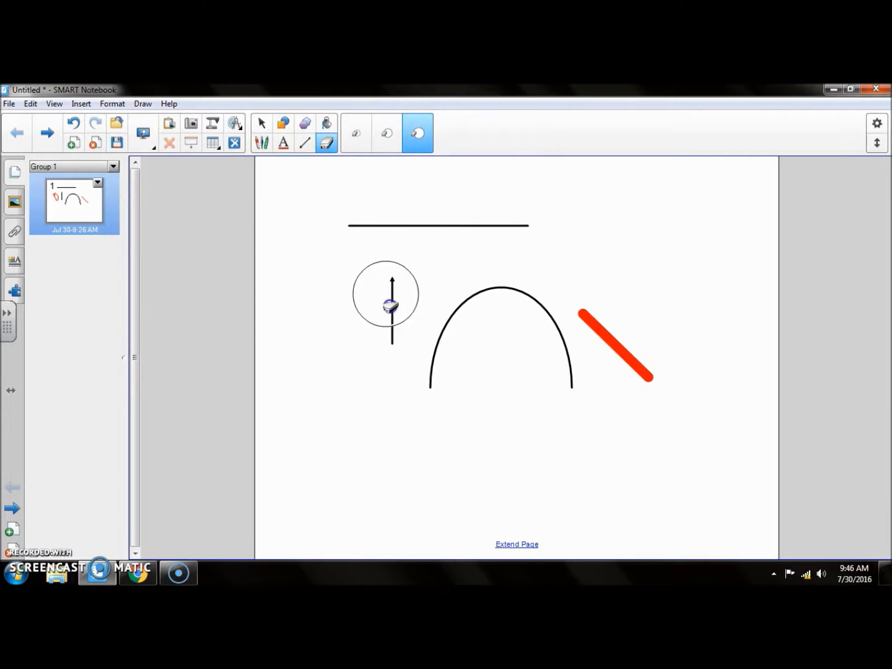
{"action": "mouse_move", "coordinate": [327, 219]}
{"action": "left_mouse_down"}
{"action": "mouse_move", "coordinate": [565, 250]}
{"action": "mouse_move", "coordinate": [487, 256]}
{"action": "mouse_move", "coordinate": [387, 243]}
{"action": "left_mouse_up"}
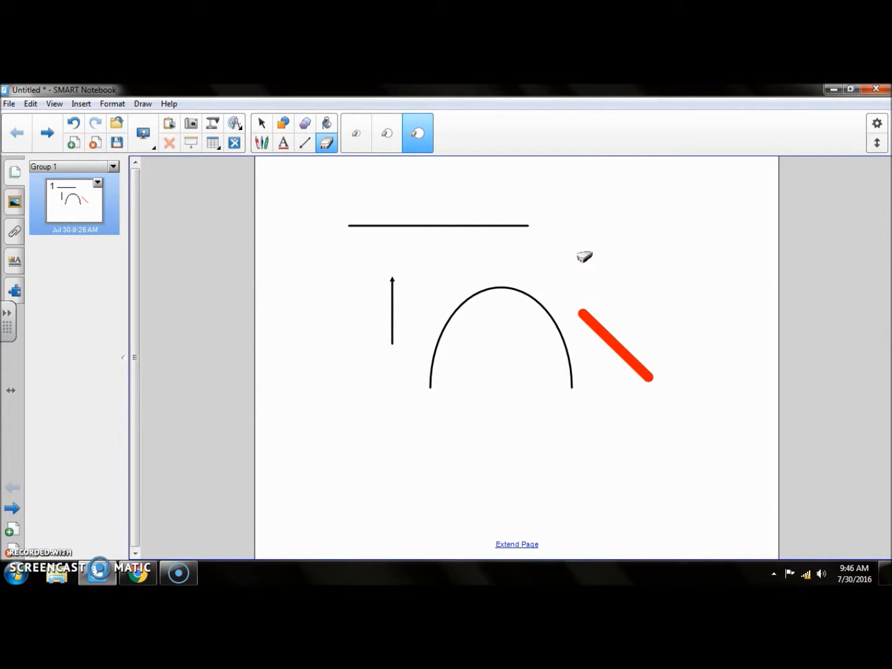
{"action": "mouse_move", "coordinate": [335, 201]}
{"action": "left_mouse_down"}
{"action": "mouse_move", "coordinate": [575, 386]}
{"action": "mouse_move", "coordinate": [469, 221]}
{"action": "mouse_move", "coordinate": [551, 263]}
{"action": "mouse_move", "coordinate": [591, 327]}
{"action": "left_mouse_up"}
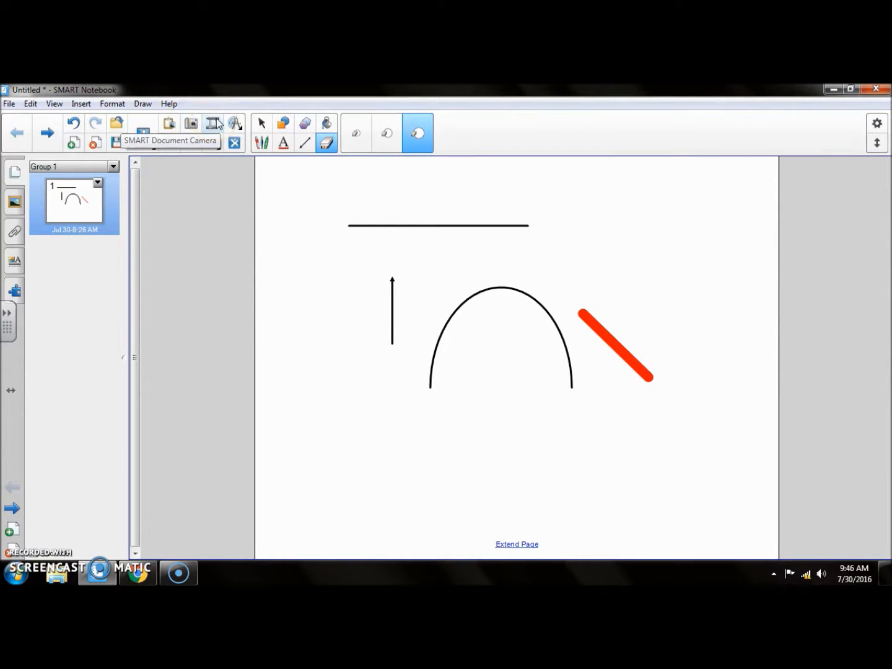
Look over the measurement tools that can be inserted, and set the page zoom to Entire Page.
{"action": "left_click", "coordinate": [240, 132]}
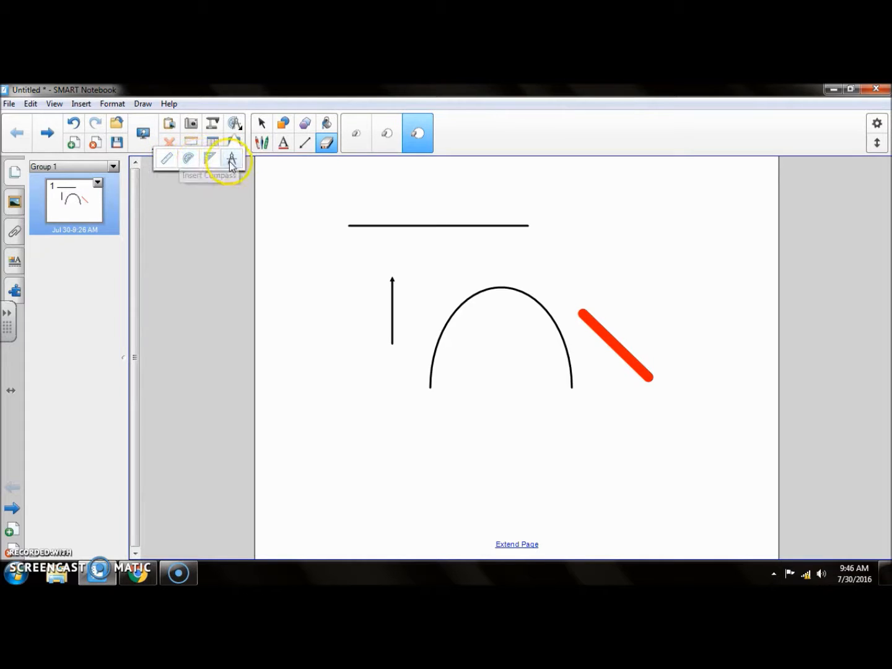
{"action": "left_click", "coordinate": [219, 234]}
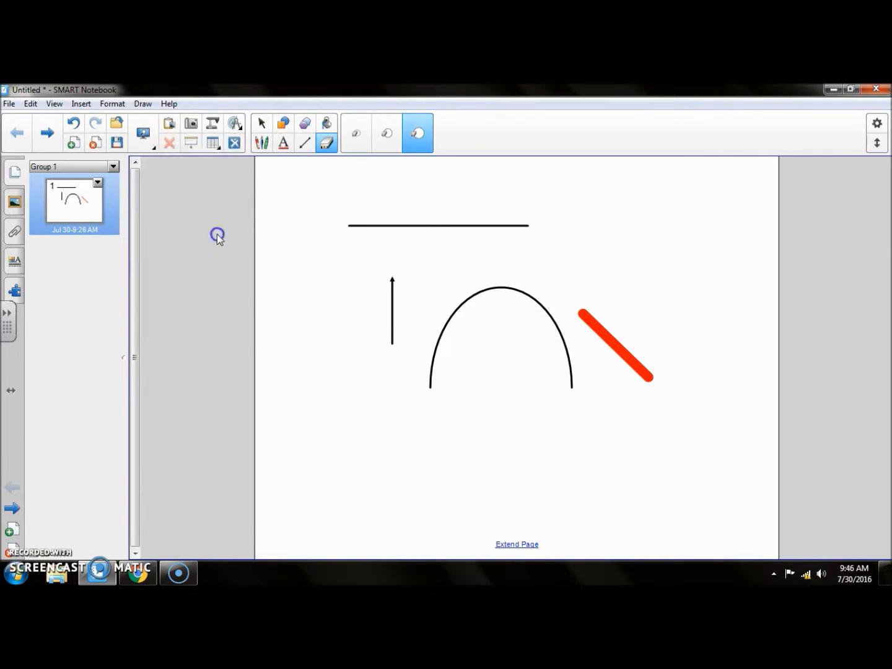
{"action": "left_click", "coordinate": [154, 150]}
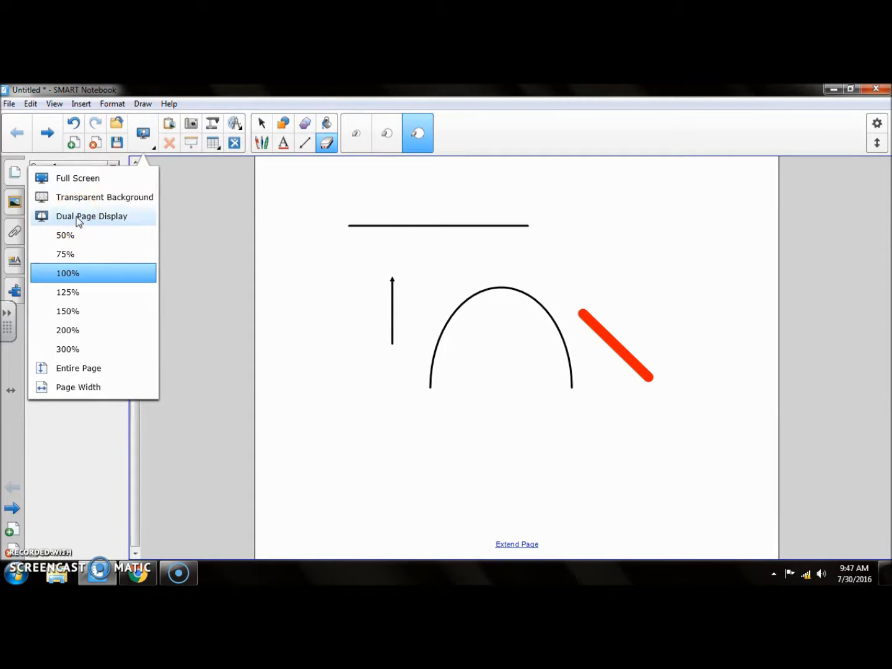
{"action": "left_click", "coordinate": [80, 370]}
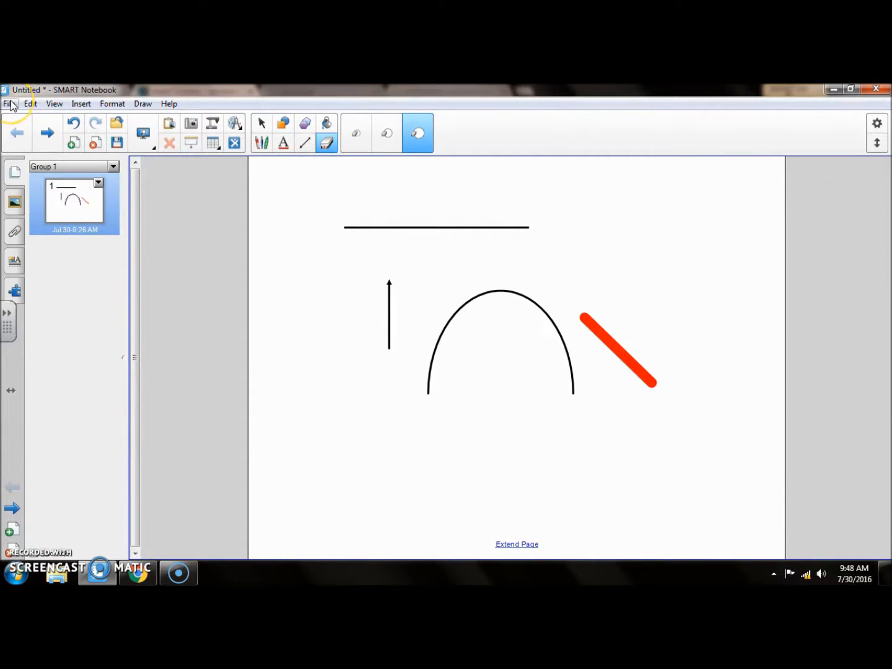
Import the PowerPoint file christopher_columbus from the Desktop.
{"action": "left_click", "coordinate": [10, 104]}
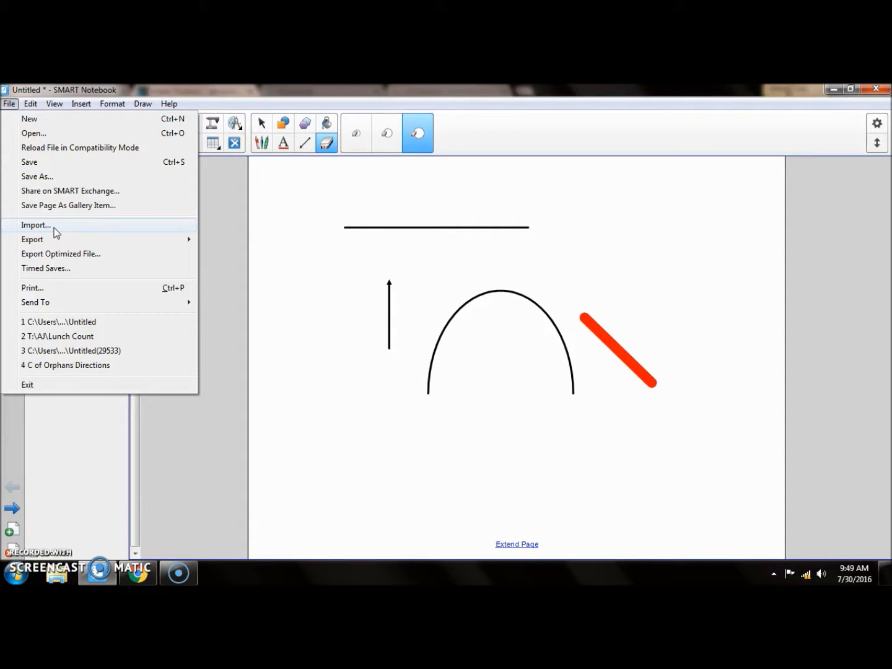
{"action": "left_click", "coordinate": [54, 227]}
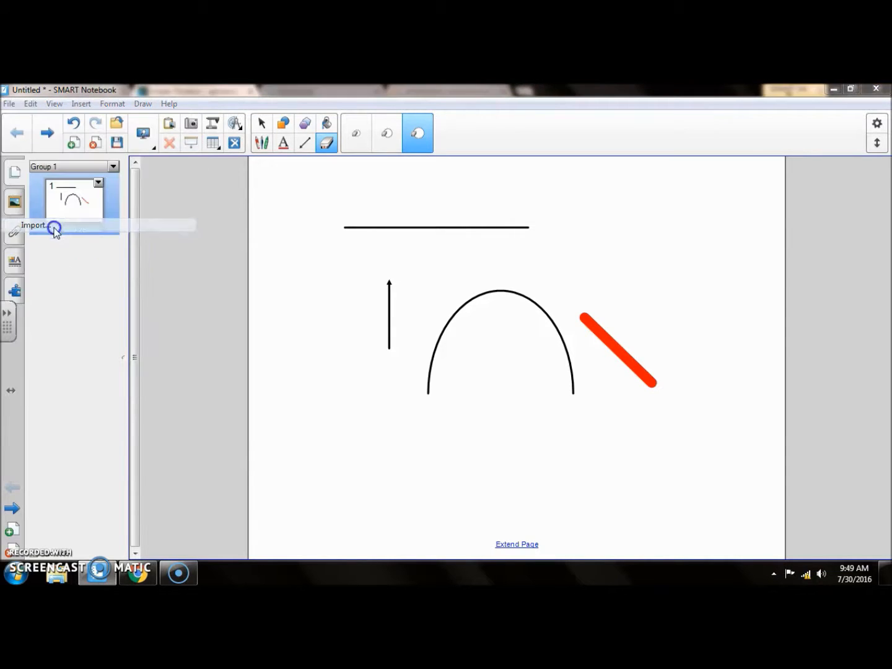
{"action": "left_click", "coordinate": [443, 342]}
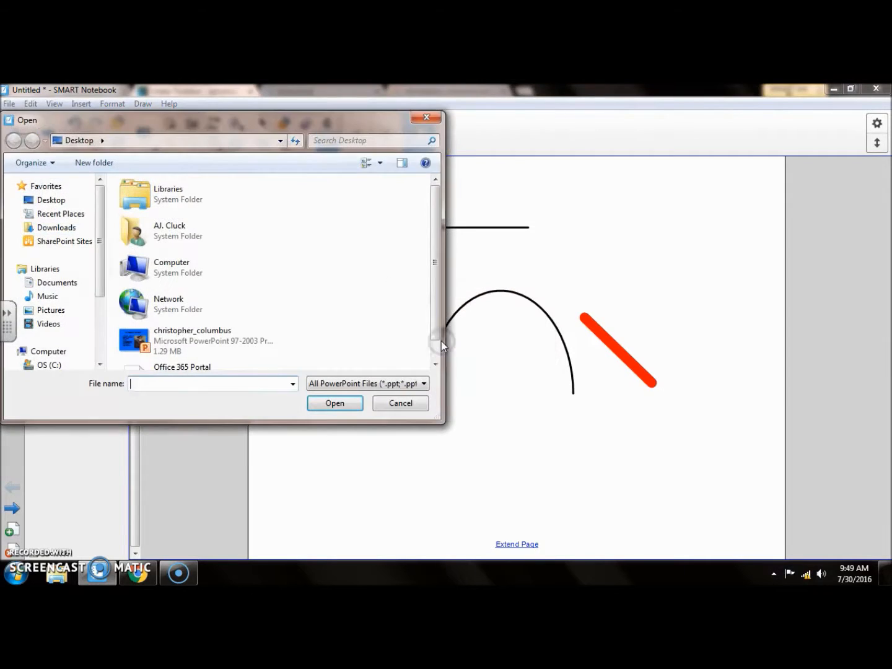
{"action": "left_click", "coordinate": [186, 342]}
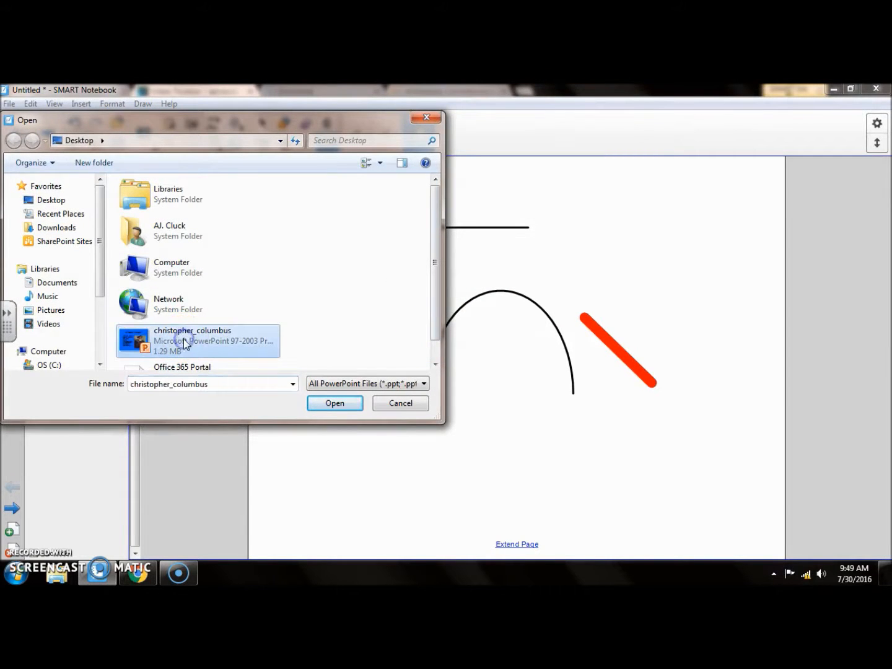
{"action": "left_click", "coordinate": [335, 403]}
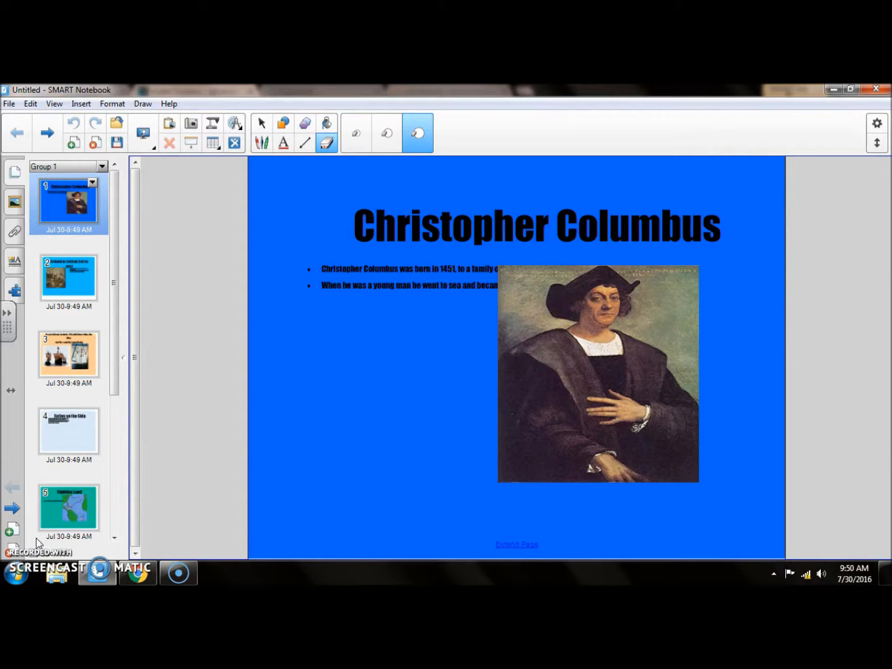
Move the portrait on page 1 down and to the right, clear of the bullets, and try to edit the bullet text.
{"action": "left_click", "coordinate": [263, 126]}
{"action": "mouse_move", "coordinate": [618, 303]}
{"action": "left_mouse_down"}
{"action": "mouse_move", "coordinate": [620, 318]}
{"action": "mouse_move", "coordinate": [667, 364]}
{"action": "mouse_move", "coordinate": [696, 373]}
{"action": "left_mouse_up"}
{"action": "left_click", "coordinate": [280, 143]}
{"action": "left_click", "coordinate": [496, 272]}
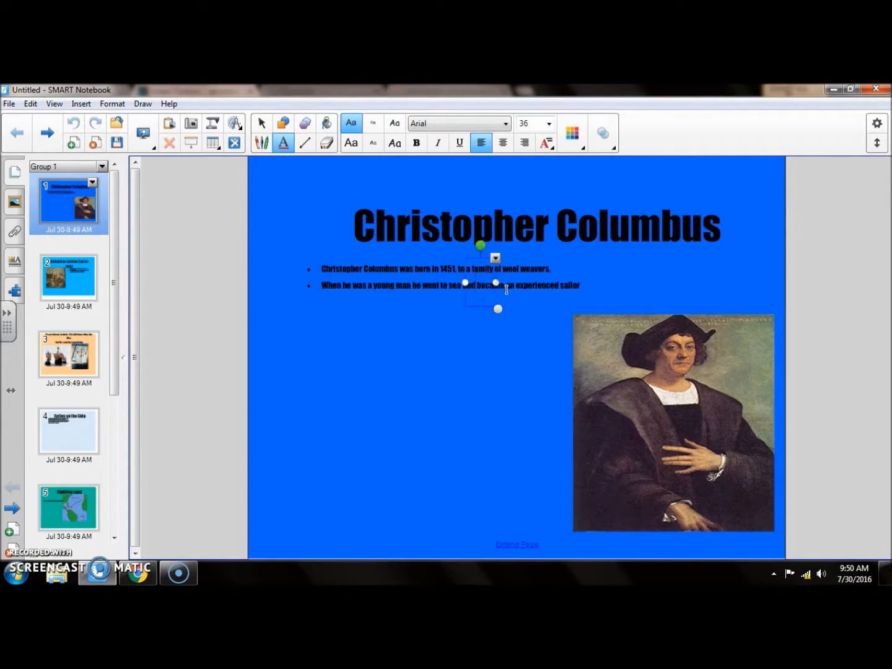
{"action": "left_click", "coordinate": [515, 289]}
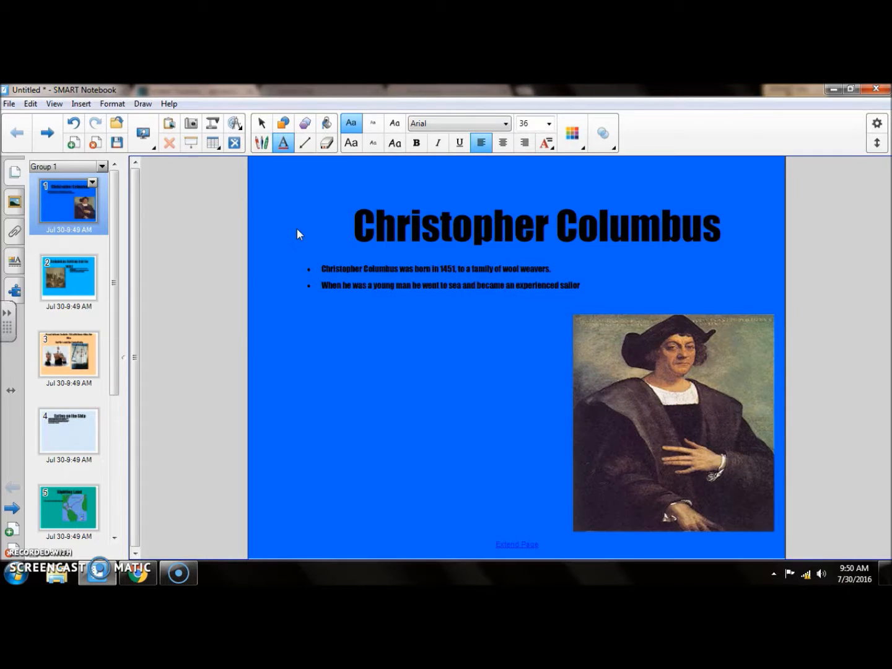
Open page 2 of the imported presentation.
{"action": "left_click", "coordinate": [73, 275]}
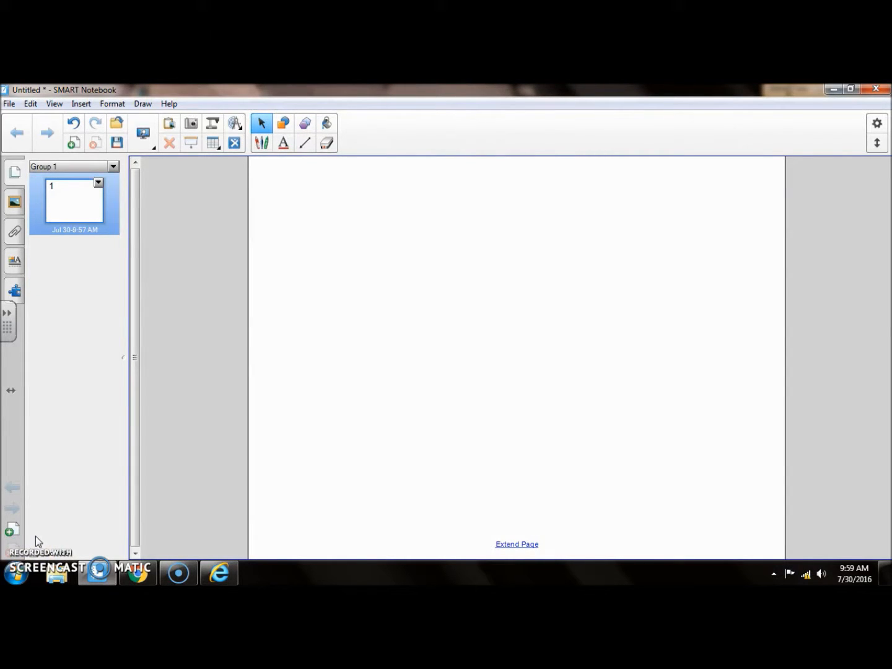
Search the Gallery for "basketball".
{"action": "left_click", "coordinate": [15, 201]}
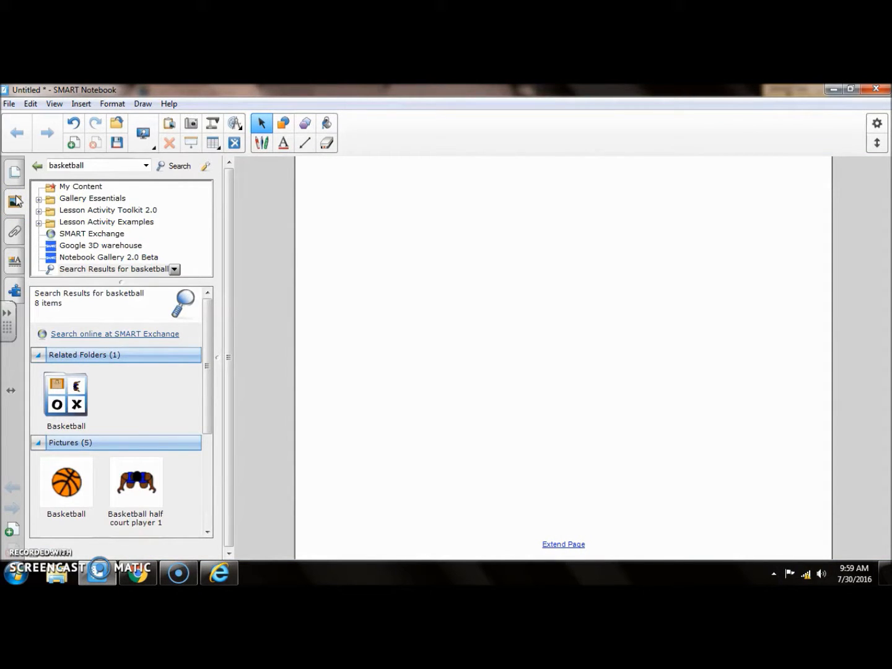
{"action": "left_click_drag", "start_coordinate": [107, 166], "coordinate": [34, 168]}
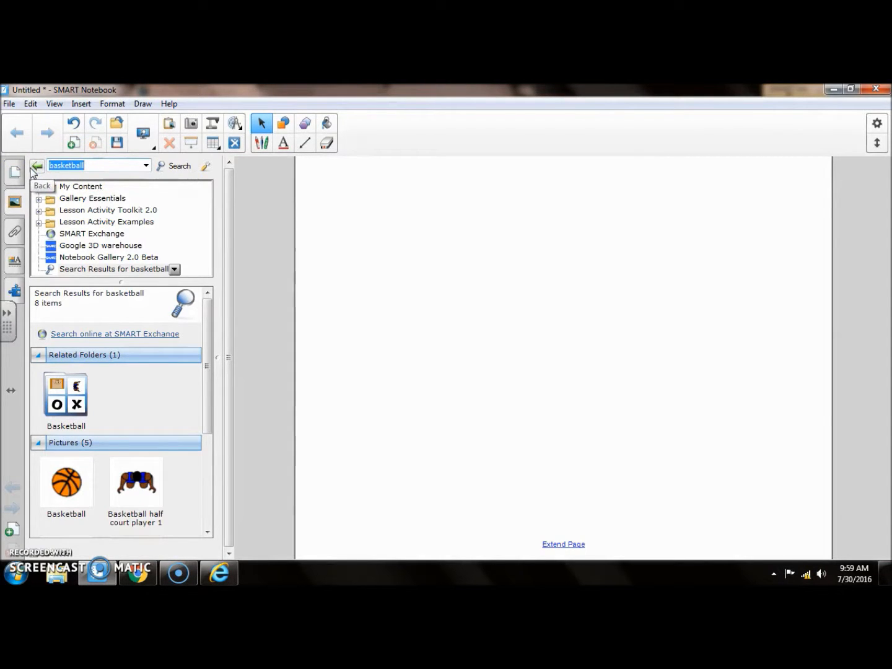
{"action": "key", "text": "BackSpace"}
{"action": "type", "text": "basketball"}
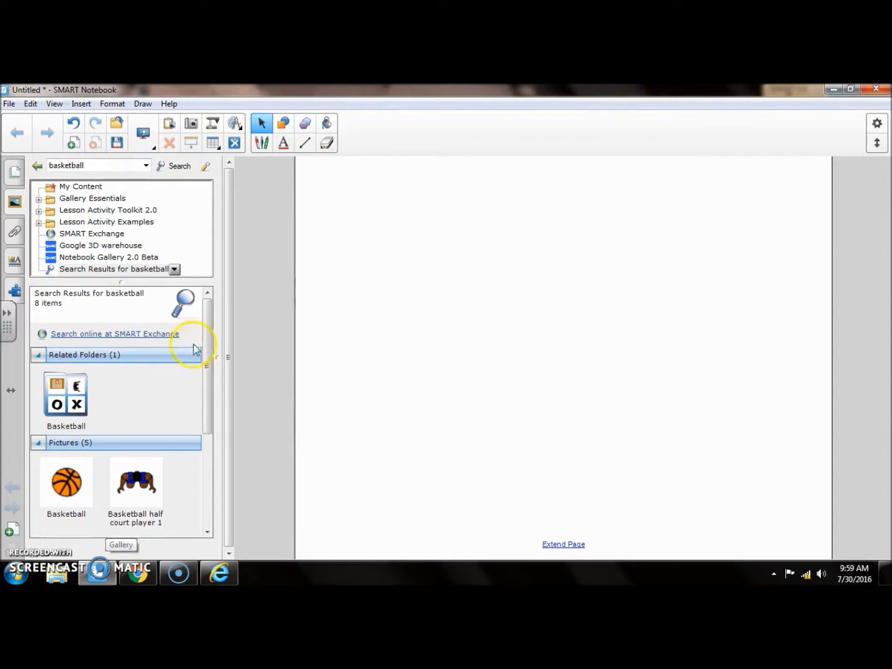
{"action": "mouse_move", "coordinate": [207, 341]}
{"action": "left_mouse_down"}
{"action": "mouse_move", "coordinate": [201, 452]}
{"action": "mouse_move", "coordinate": [196, 340]}
{"action": "left_mouse_up"}
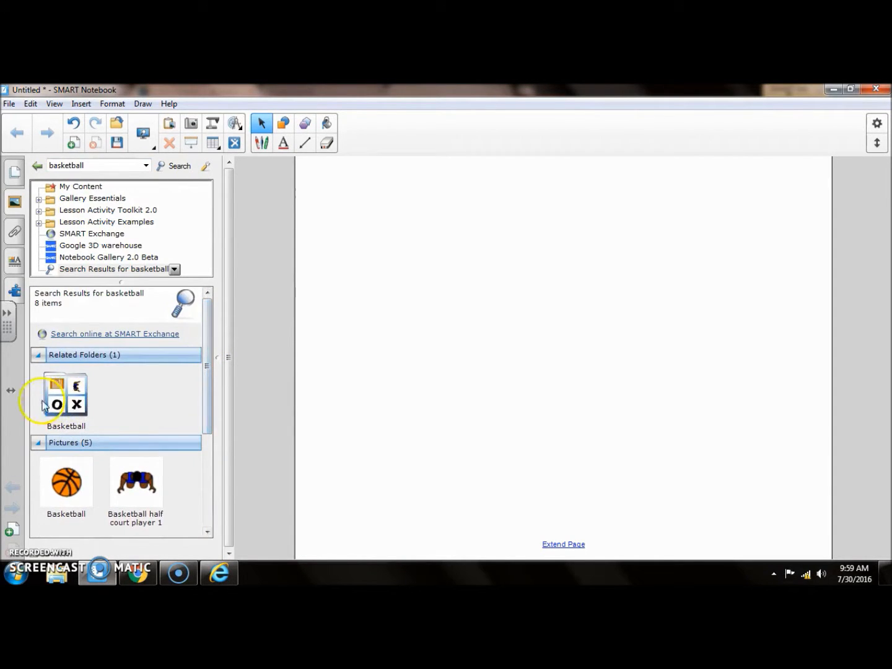
Open the related Basketball folder and add its full-court Basketball page to the notebook.
{"action": "left_click", "coordinate": [62, 396]}
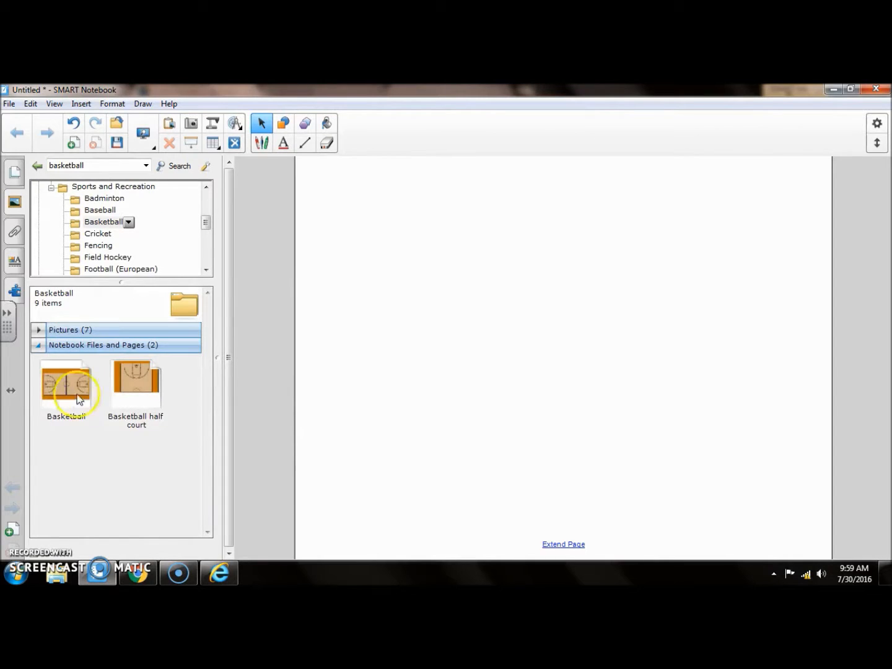
{"action": "left_click", "coordinate": [85, 387]}
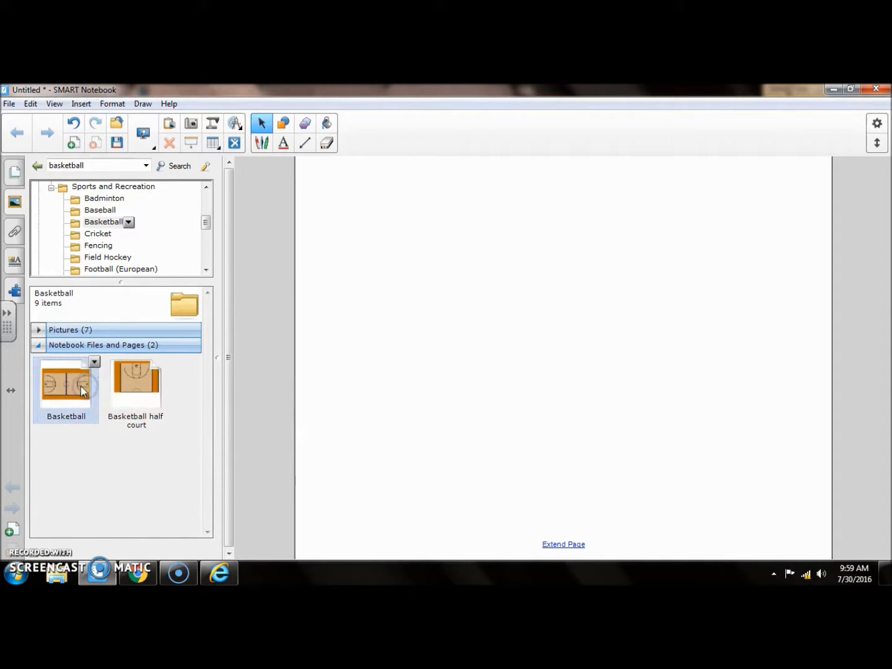
{"action": "double_click", "coordinate": [67, 385]}
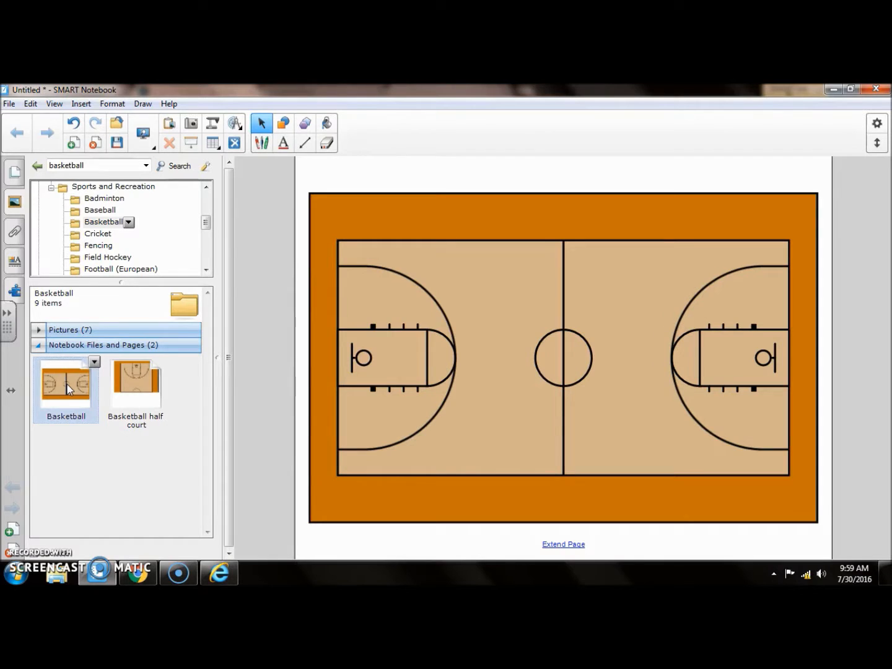
Draw a red X with the pen on each of the two lane blocks beside the court's left basket.
{"action": "left_click", "coordinate": [259, 141]}
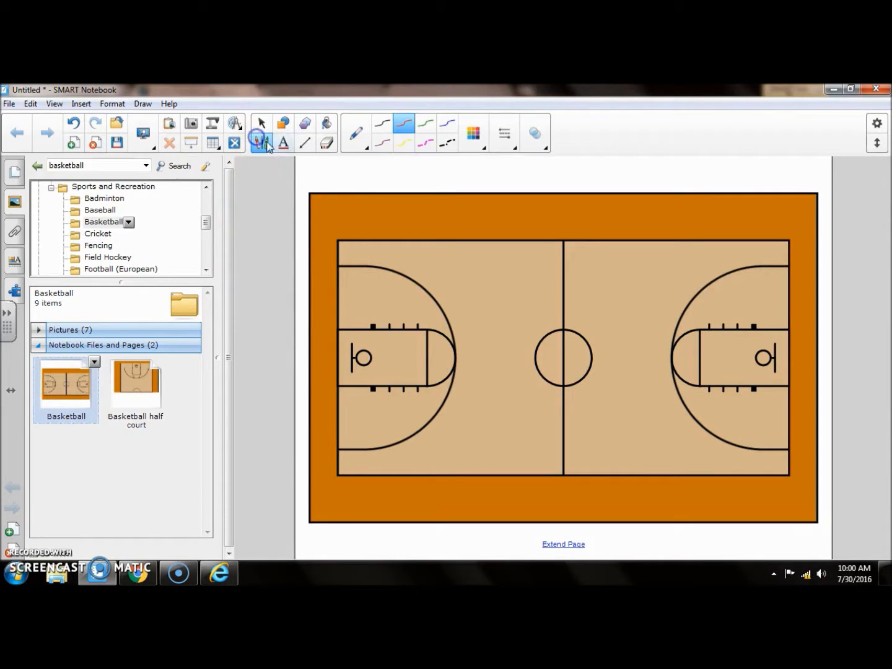
{"action": "left_click", "coordinate": [374, 324]}
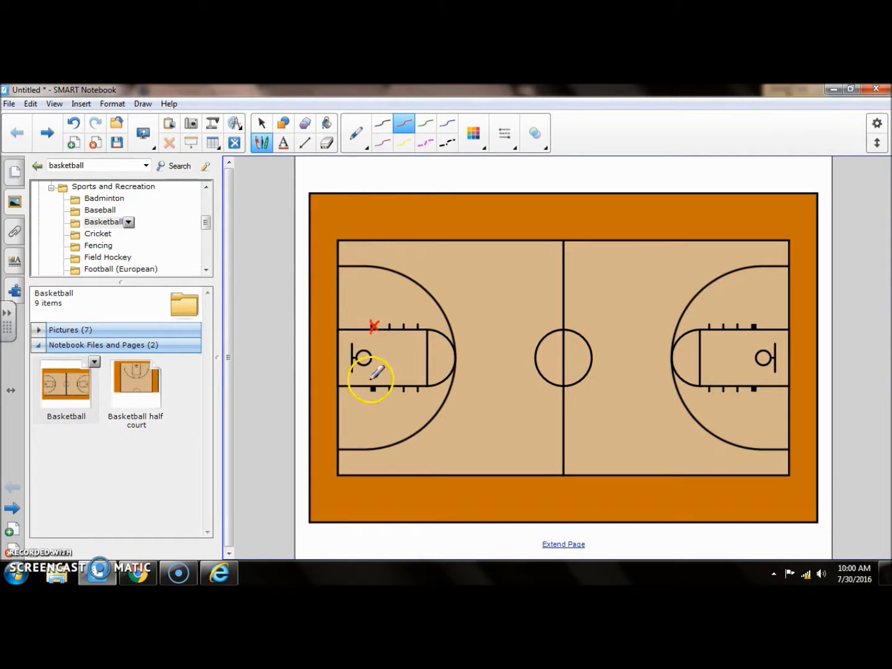
{"action": "left_click_drag", "start_coordinate": [371, 385], "coordinate": [379, 397]}
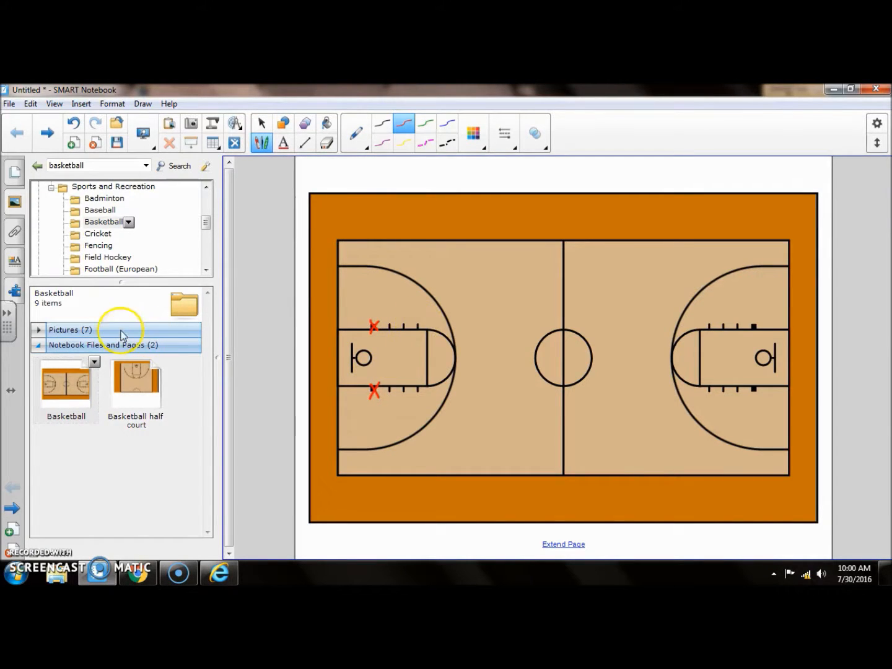
Show the pictures in the Gallery's Basketball folder.
{"action": "left_click", "coordinate": [65, 332]}
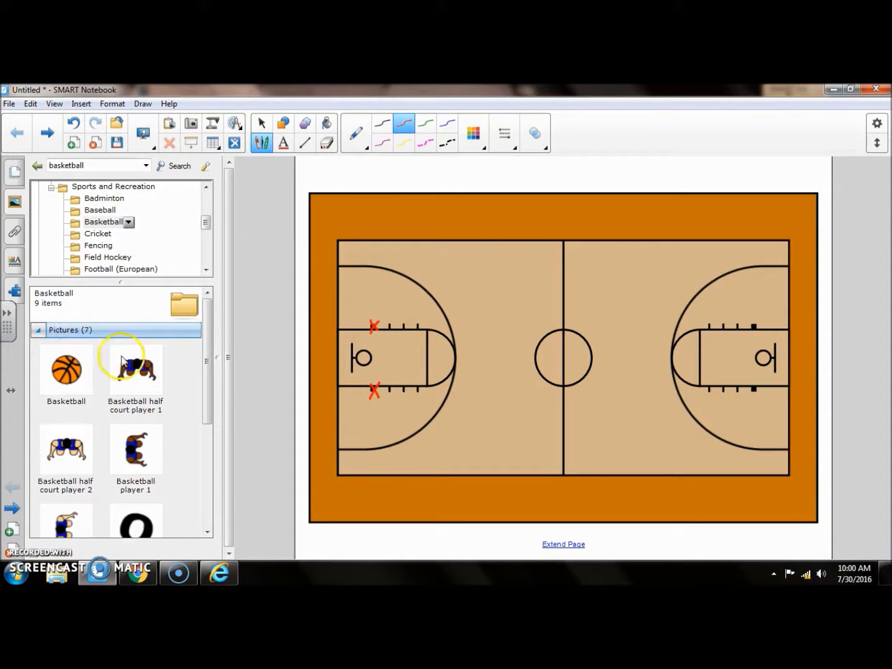